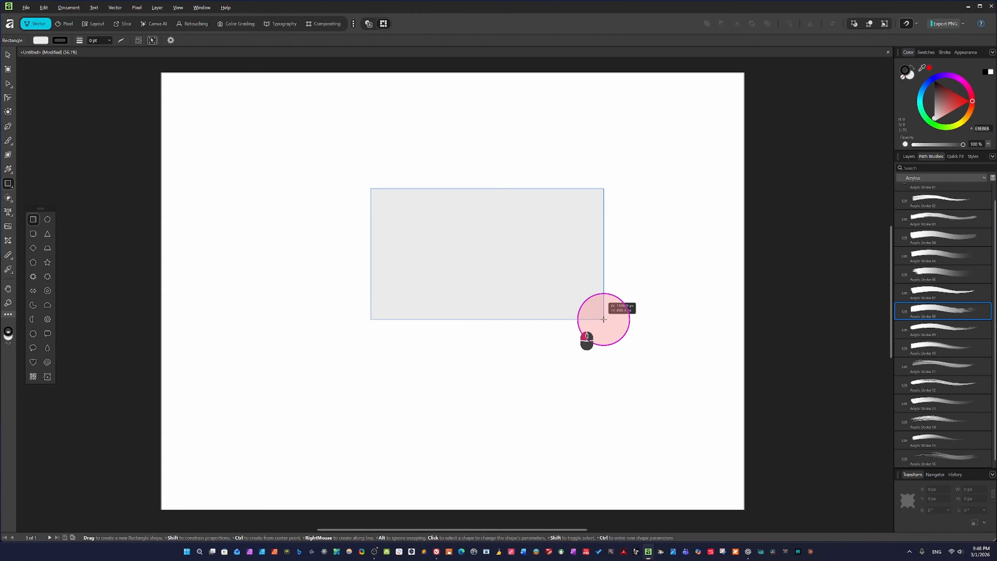
Step: Fill the rectangle with hot pink and cut it from top to bottom through the middle with the Knife Tool
{"action": "left_click_drag", "start_coordinate": [964, 124], "coordinate": [968, 91]}
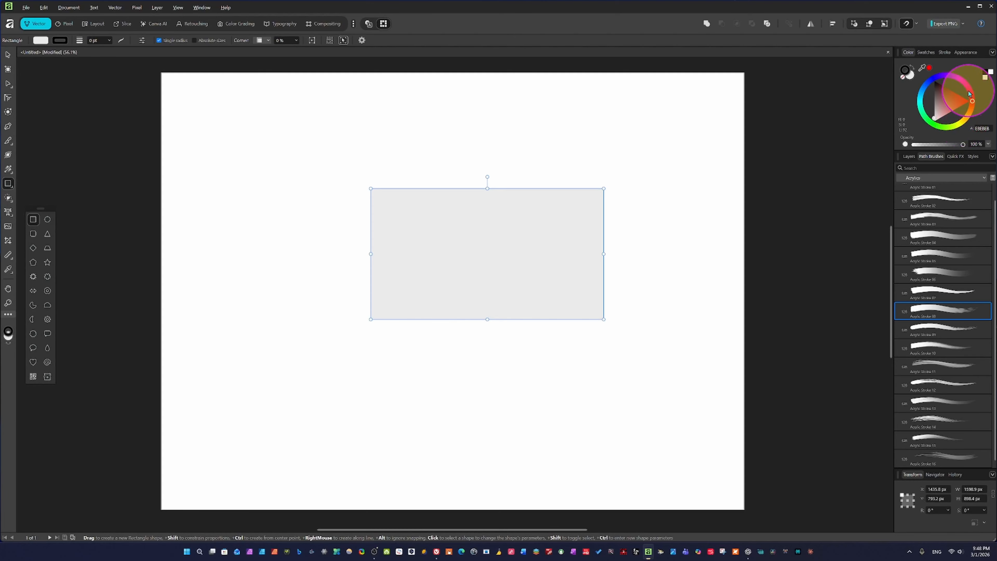
{"action": "left_click", "coordinate": [969, 91]}
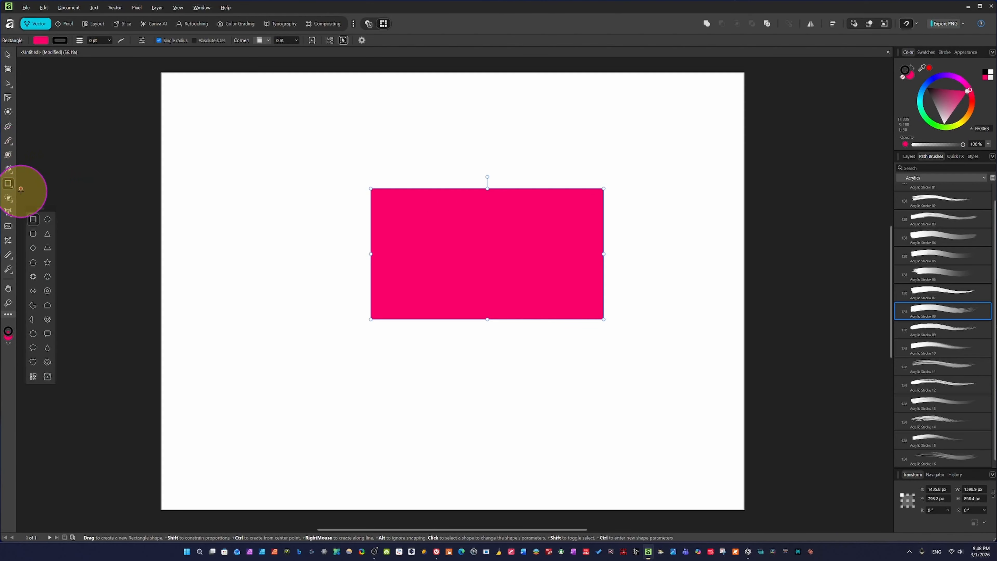
{"action": "left_click", "coordinate": [8, 145]}
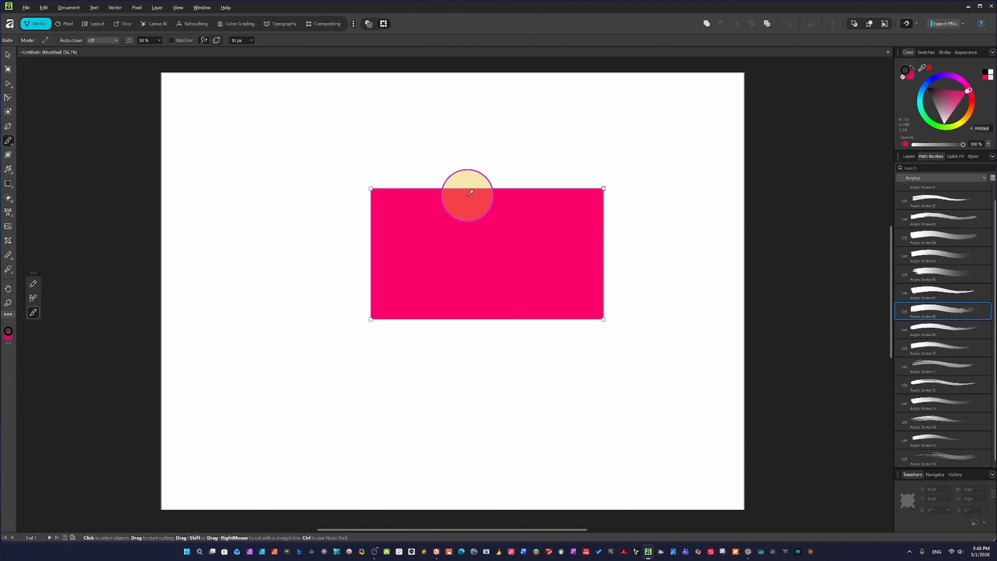
{"action": "left_click_drag", "start_coordinate": [483, 177], "coordinate": [487, 330]}
Step: Move the two halves of the cut rectangle apart, one toward each side of the page
{"action": "left_click", "coordinate": [9, 54]}
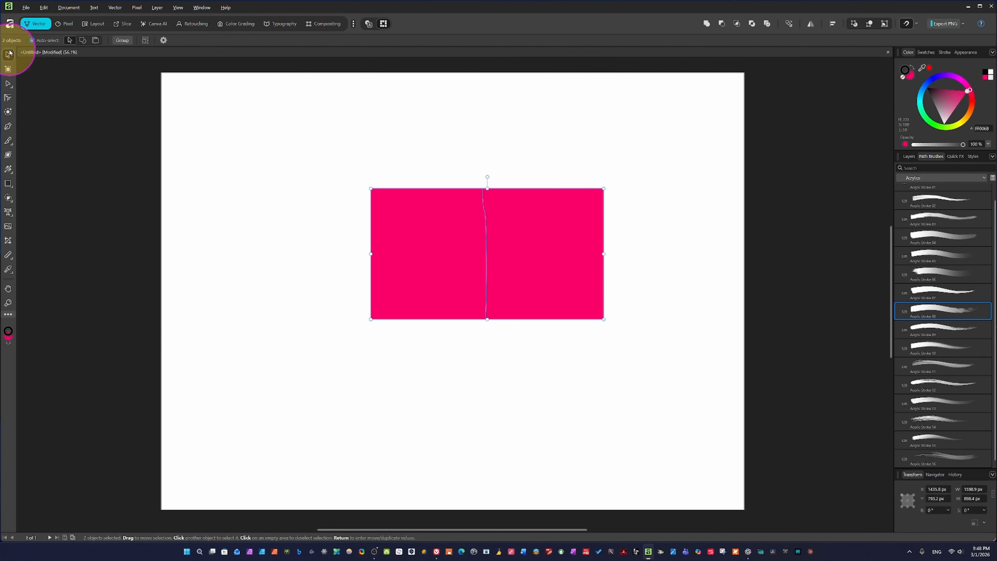
{"action": "left_click", "coordinate": [434, 256]}
{"action": "left_click_drag", "start_coordinate": [433, 256], "coordinate": [319, 250]}
{"action": "left_click", "coordinate": [530, 265]}
{"action": "left_click_drag", "start_coordinate": [530, 265], "coordinate": [569, 277]}
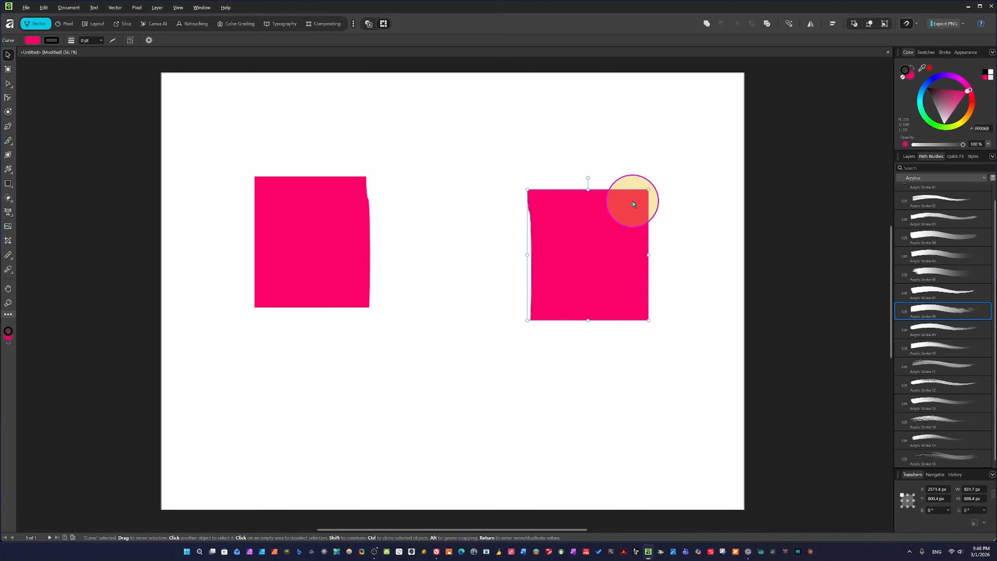
Step: Cut the right-hand piece diagonally from its upper-right corner to its lower-left corner with the Knife Tool
{"action": "key", "text": "k"}
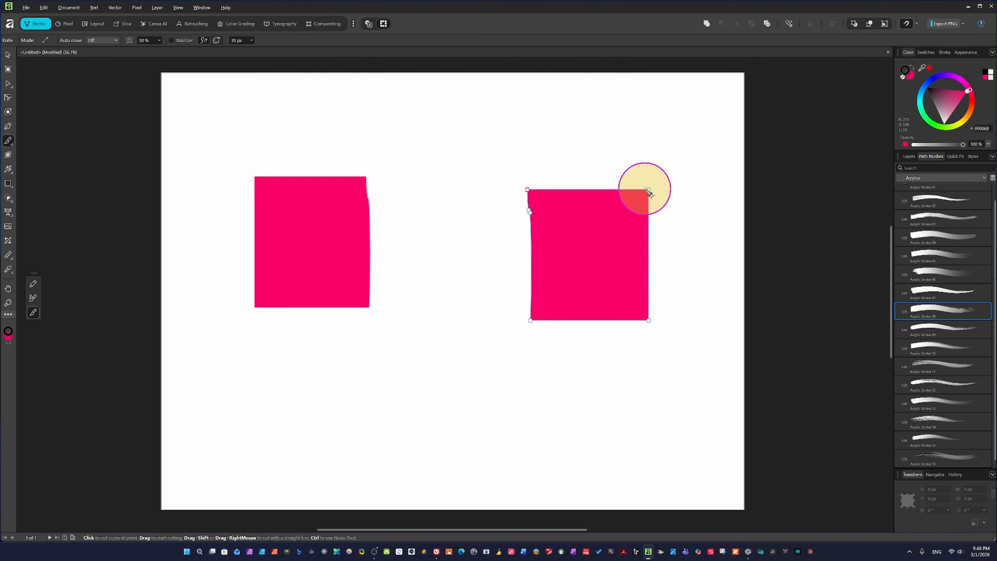
{"action": "mouse_move", "coordinate": [658, 175]}
{"action": "left_mouse_down"}
{"action": "mouse_move", "coordinate": [608, 252]}
{"action": "mouse_move", "coordinate": [504, 332]}
{"action": "left_mouse_up"}
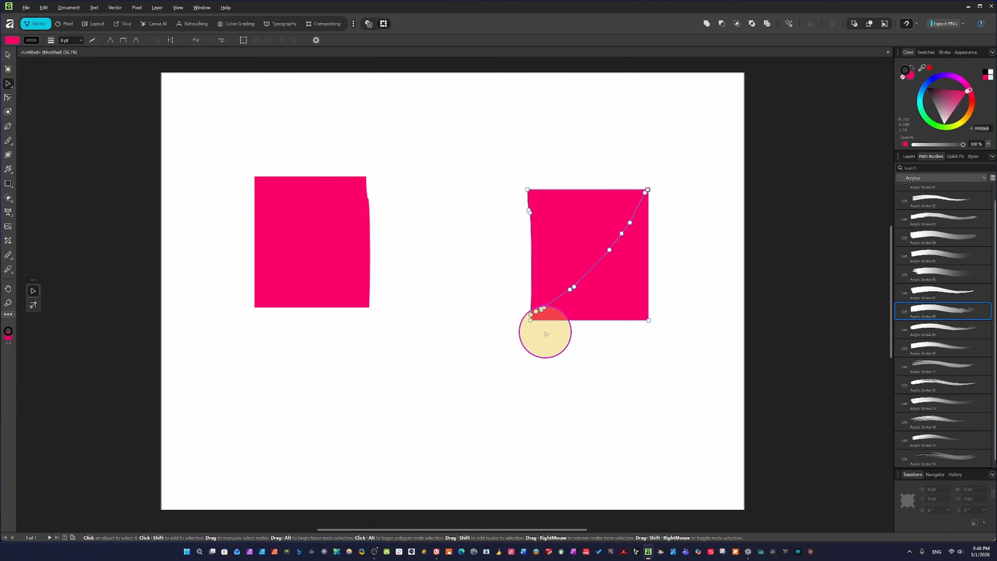
{"action": "key", "text": "a"}
{"action": "left_click_drag", "start_coordinate": [571, 235], "coordinate": [506, 236]}
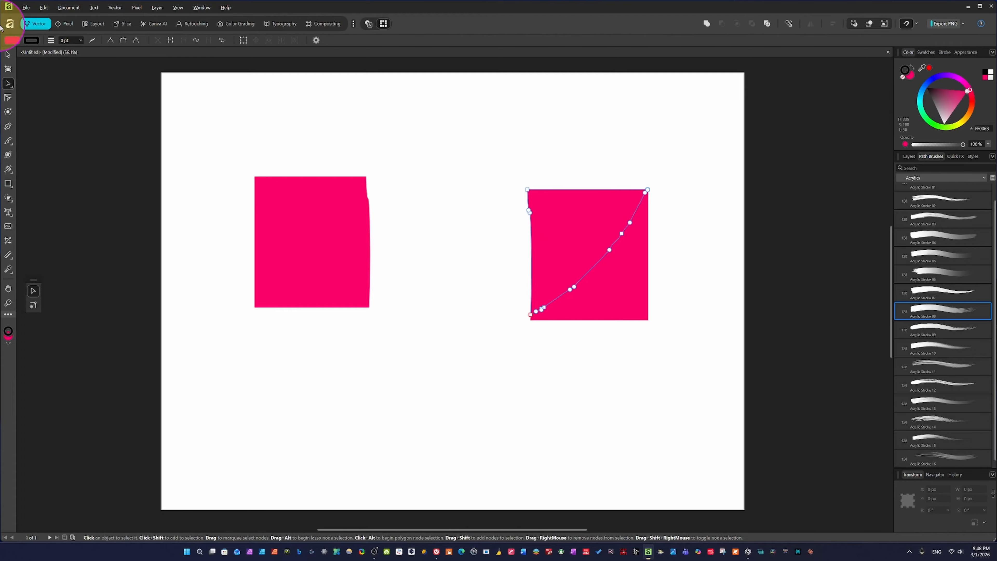
Step: Move the upper-left part of the diagonal cut away from its lower-right counterpart and select all the pieces
{"action": "left_click", "coordinate": [8, 55]}
{"action": "left_click_drag", "start_coordinate": [553, 263], "coordinate": [383, 167]}
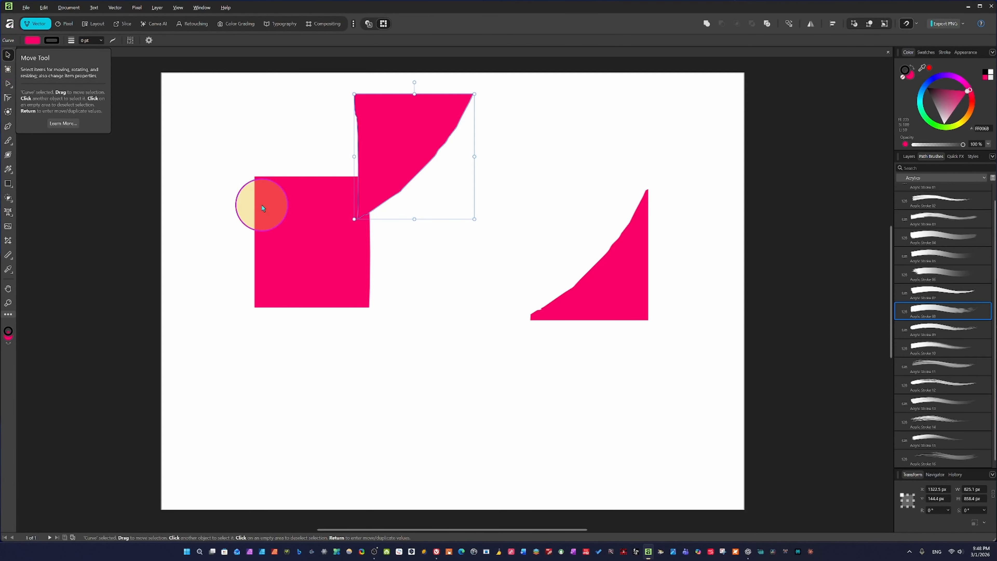
{"action": "left_click_drag", "start_coordinate": [413, 126], "coordinate": [528, 198]}
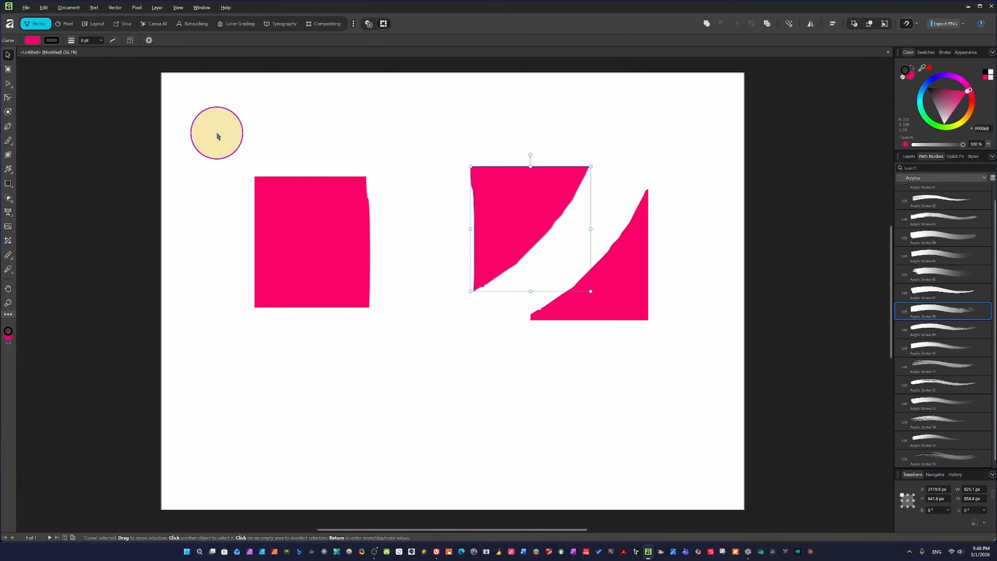
{"action": "left_click_drag", "start_coordinate": [217, 134], "coordinate": [685, 372]}
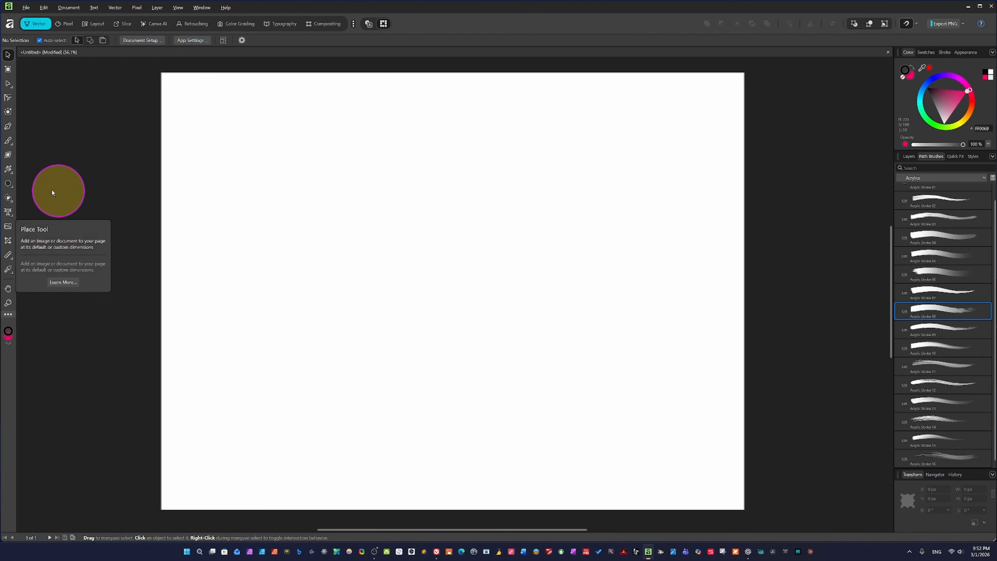
Step: Draw a rectangle about 1797 by 1440 px in the middle of the empty page and fill it with bright green
{"action": "left_click", "coordinate": [11, 189]}
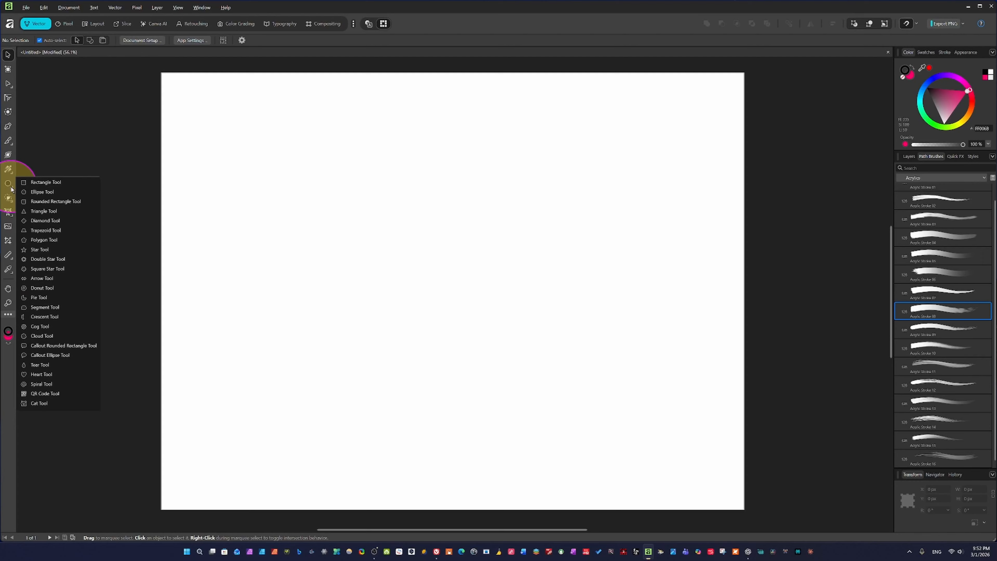
{"action": "left_click", "coordinate": [29, 183]}
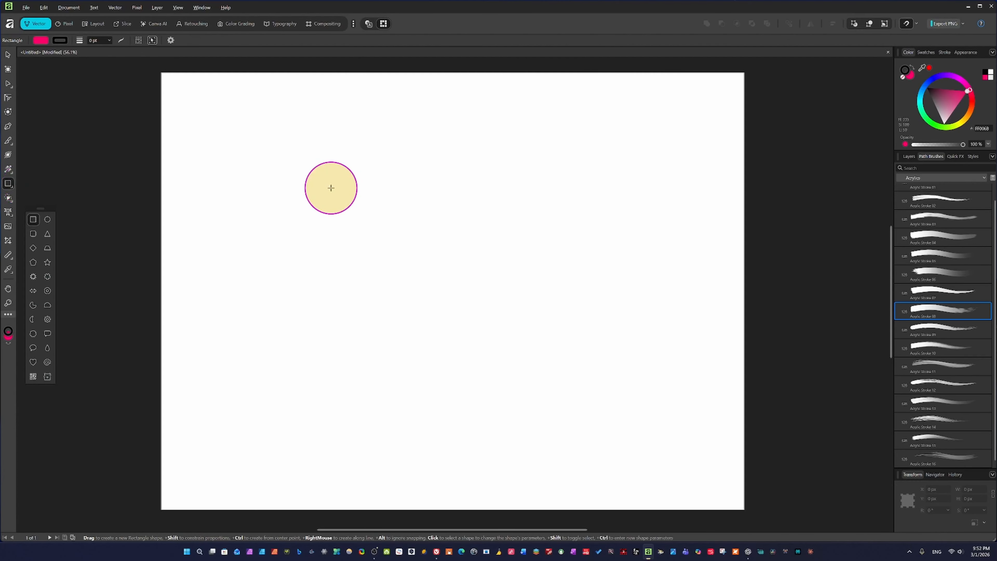
{"action": "mouse_move", "coordinate": [330, 188]}
{"action": "left_mouse_down"}
{"action": "mouse_move", "coordinate": [442, 332]}
{"action": "mouse_move", "coordinate": [596, 354]}
{"action": "mouse_move", "coordinate": [592, 397]}
{"action": "left_mouse_up"}
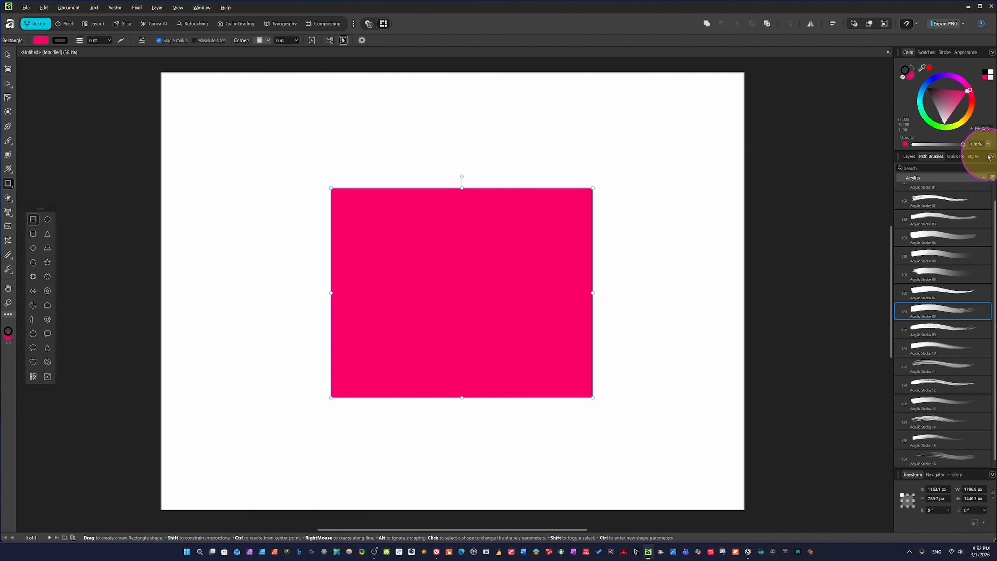
{"action": "left_click", "coordinate": [924, 122]}
{"action": "left_click", "coordinate": [8, 183]}
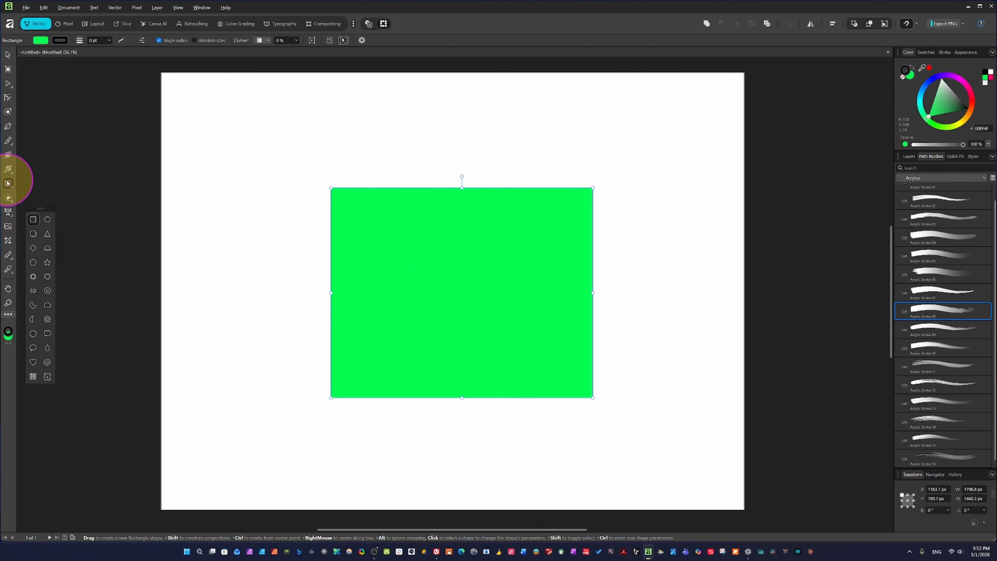
Step: Recolour the rectangle's solid fill to hot pink FF0076 using the gradient Fill Tool
{"action": "left_click", "coordinate": [9, 168]}
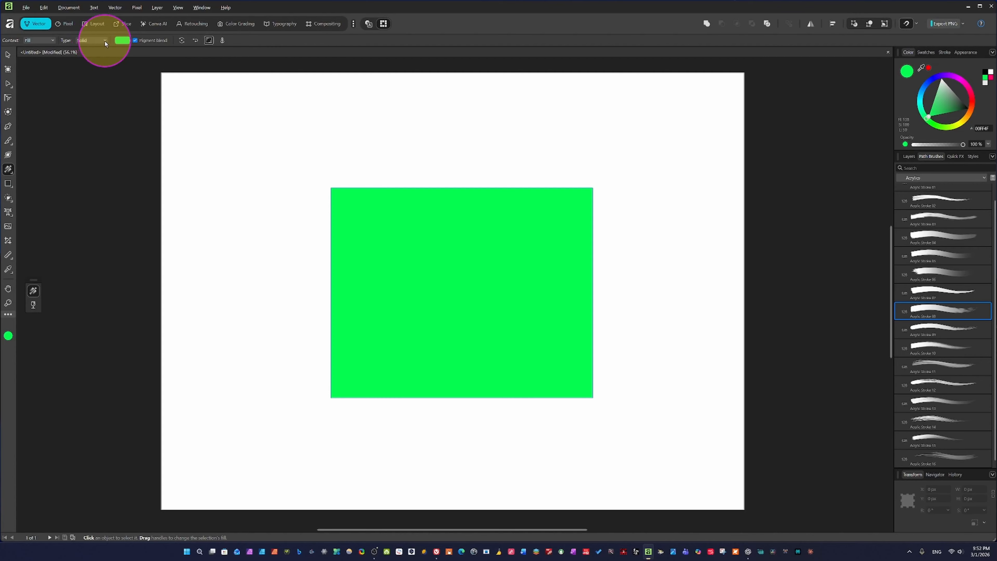
{"action": "left_click", "coordinate": [968, 90]}
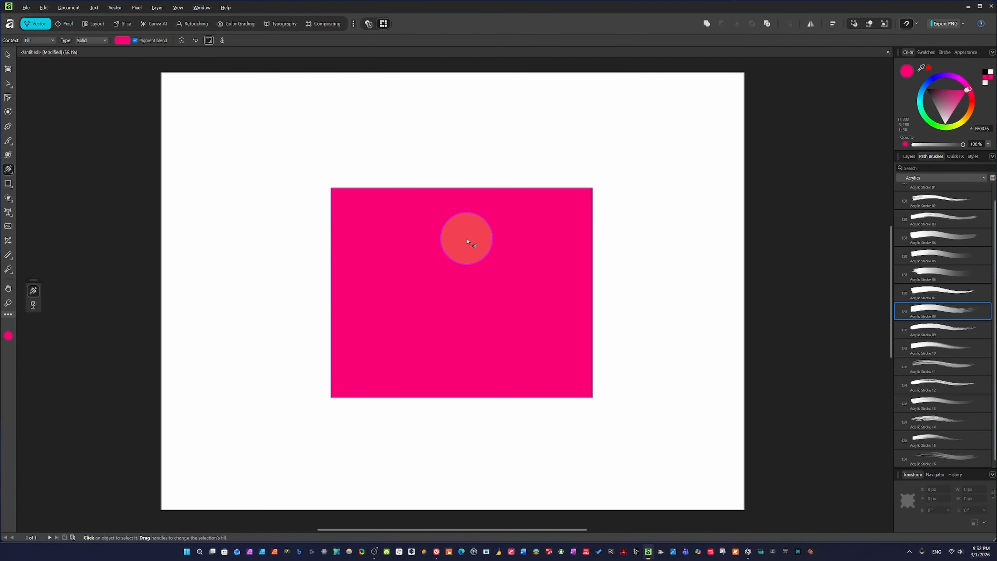
{"action": "left_click", "coordinate": [34, 291]}
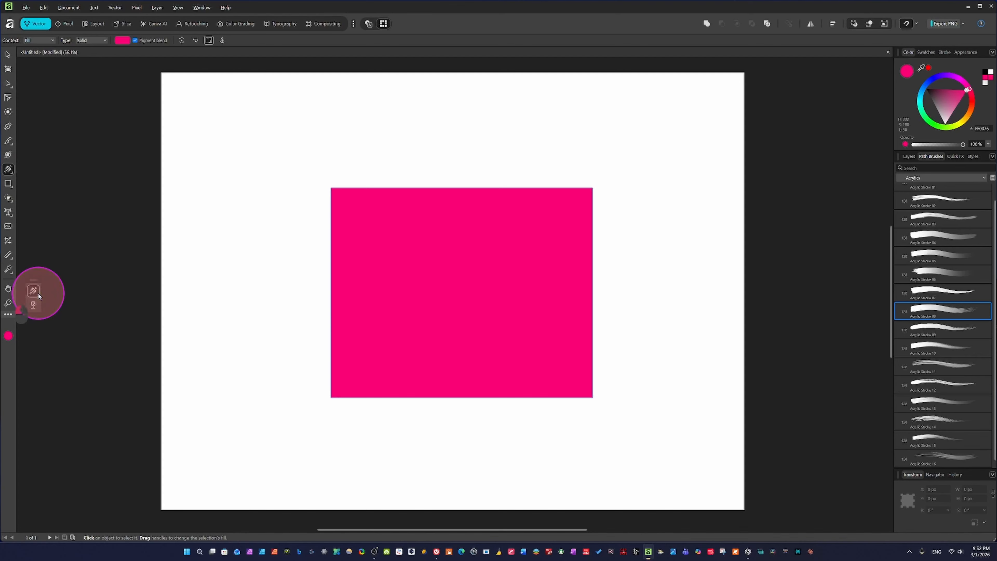
{"action": "left_click", "coordinate": [459, 275]}
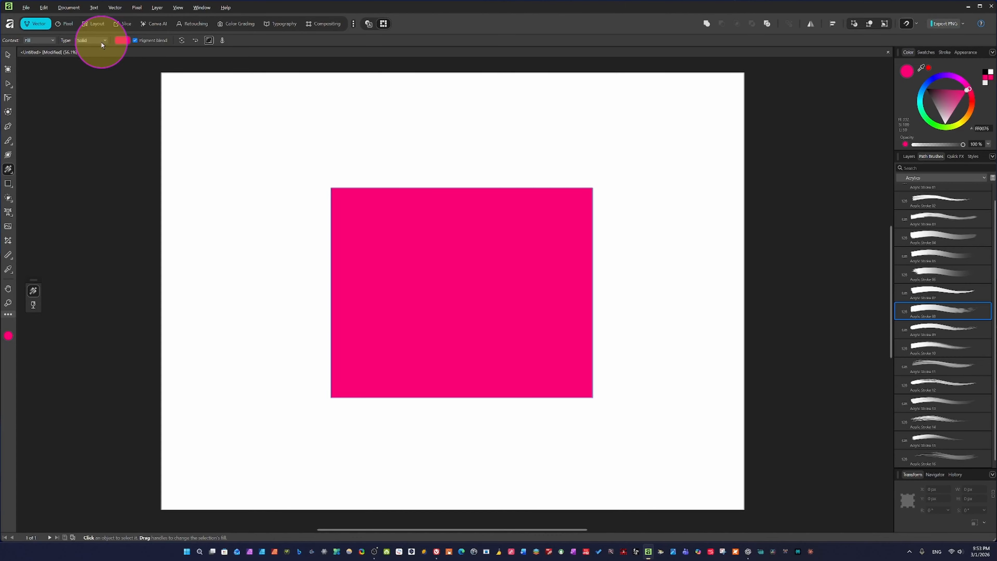
Step: Set the rectangle's fill type to None, and give it a solid magenta FF00E2 fill
{"action": "left_click", "coordinate": [105, 40]}
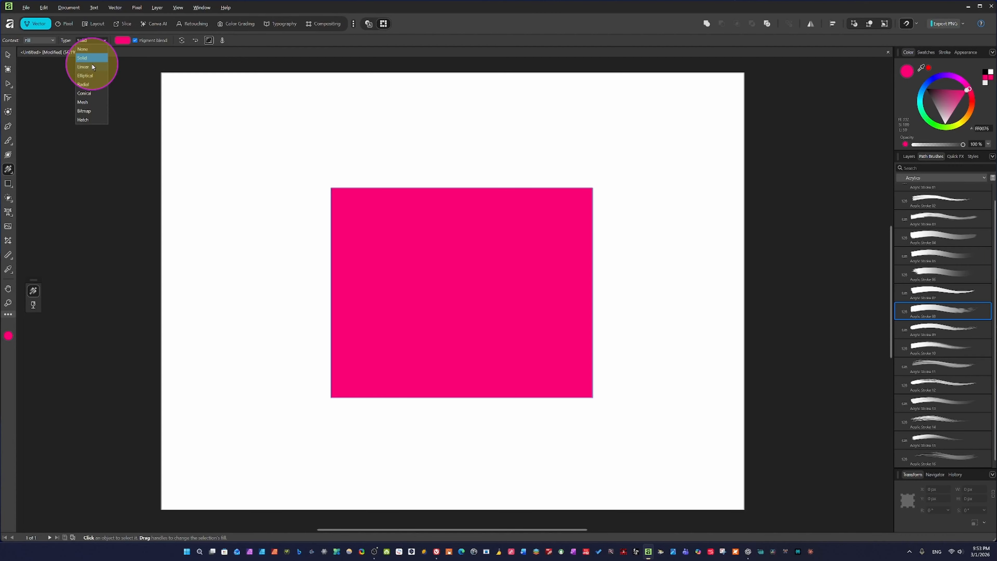
{"action": "left_click", "coordinate": [87, 50]}
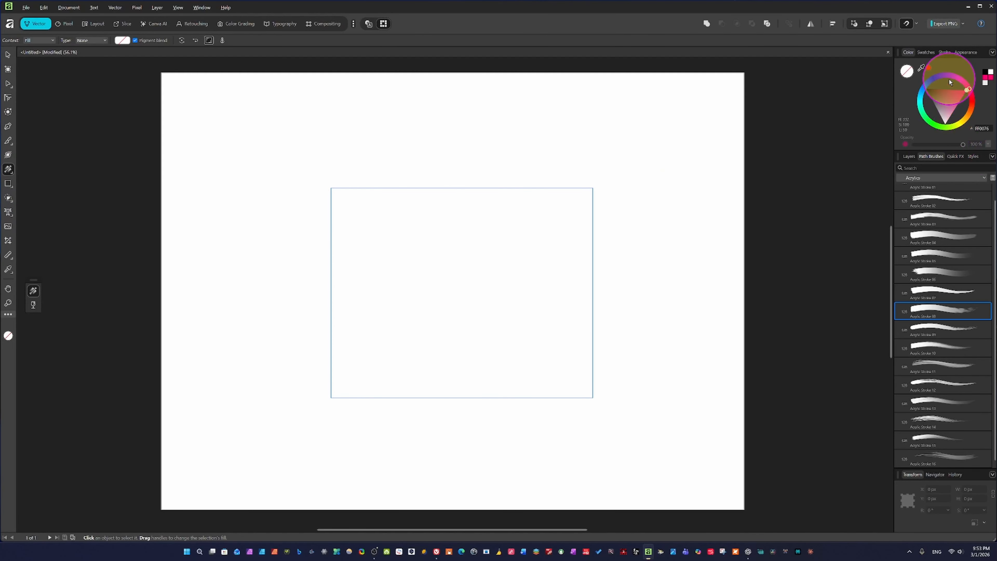
{"action": "left_click", "coordinate": [961, 80]}
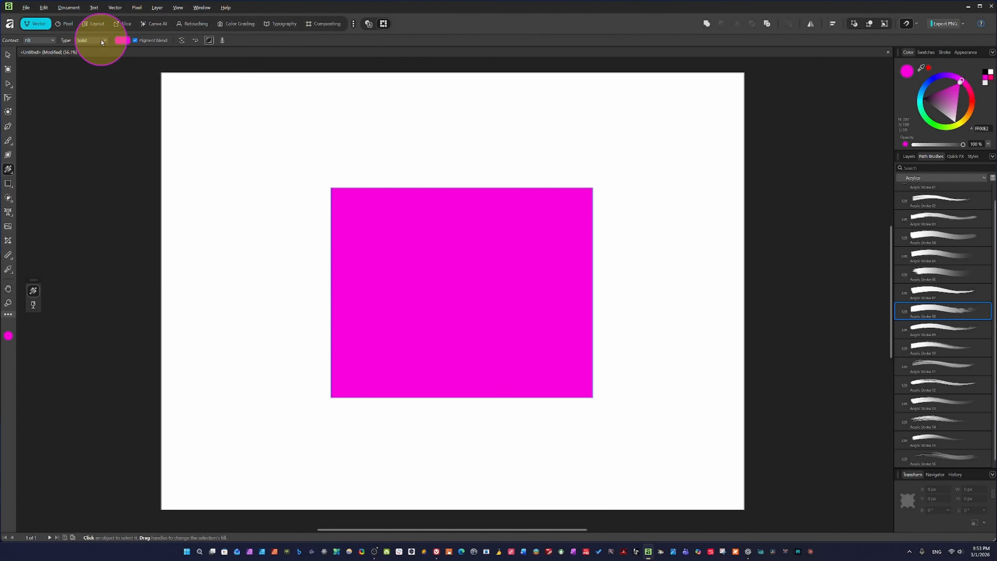
Step: Change the rectangle's fill to a Linear gradient and add a green colour stop at its middle
{"action": "left_click", "coordinate": [101, 40]}
{"action": "left_click", "coordinate": [86, 67]}
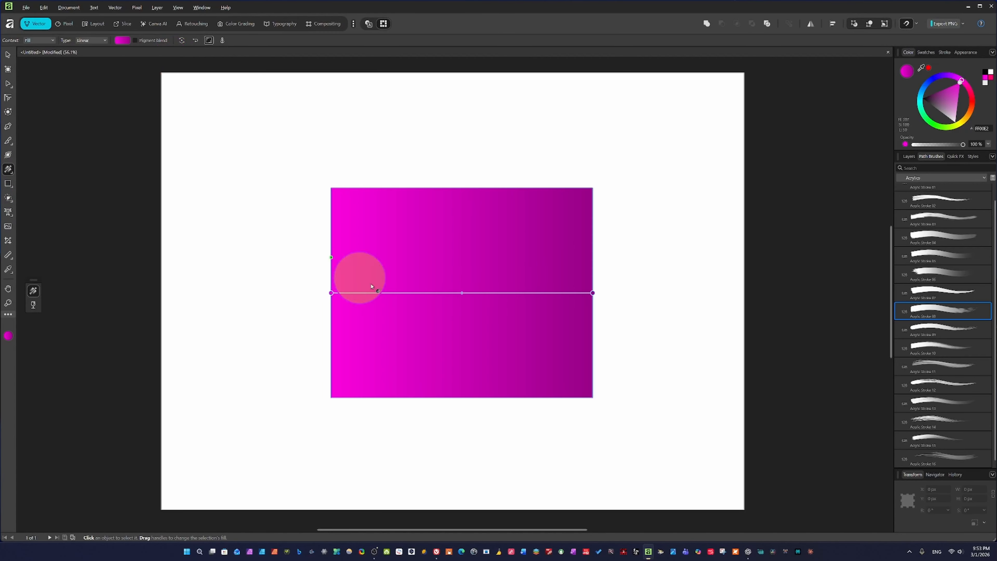
{"action": "left_click", "coordinate": [459, 293]}
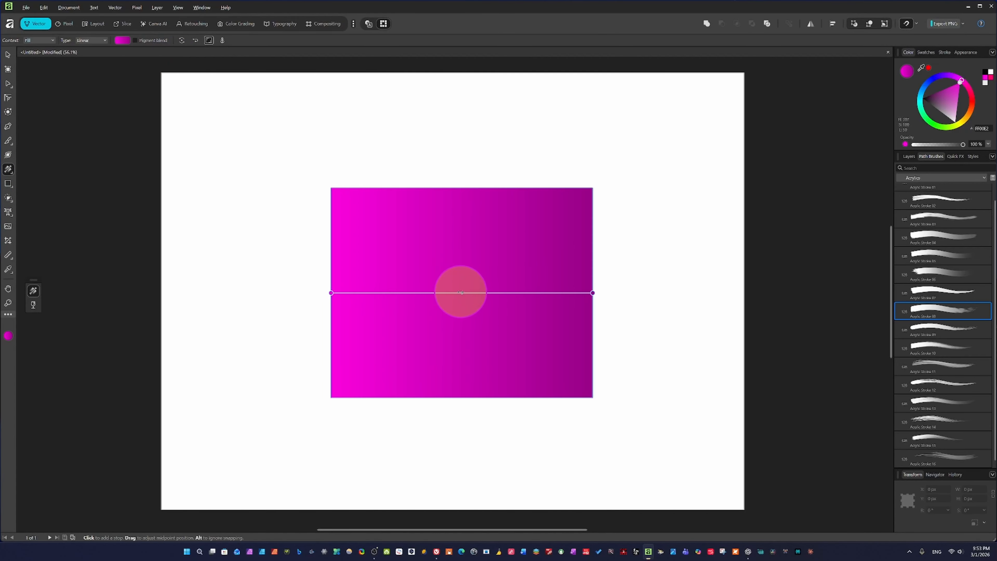
{"action": "left_click", "coordinate": [458, 292]}
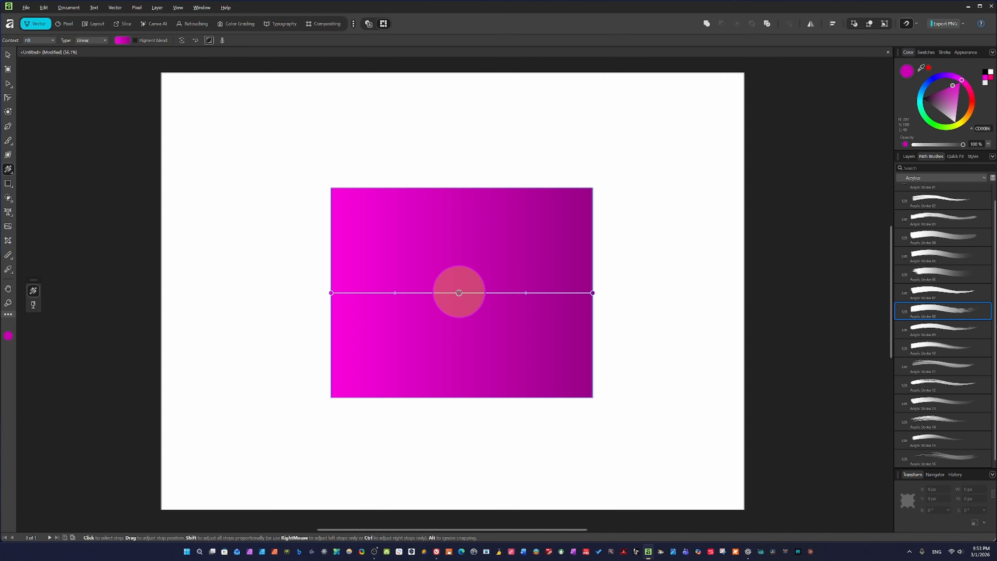
{"action": "left_click", "coordinate": [928, 122]}
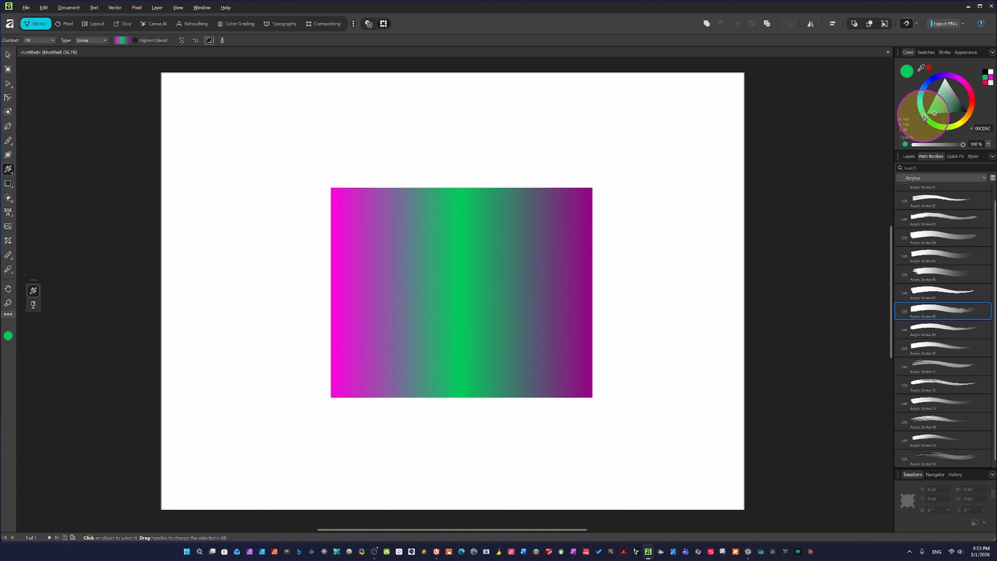
Step: Add another gradient stop between the green stop and the right end, coloured yellow from the swatches
{"action": "left_click", "coordinate": [925, 55]}
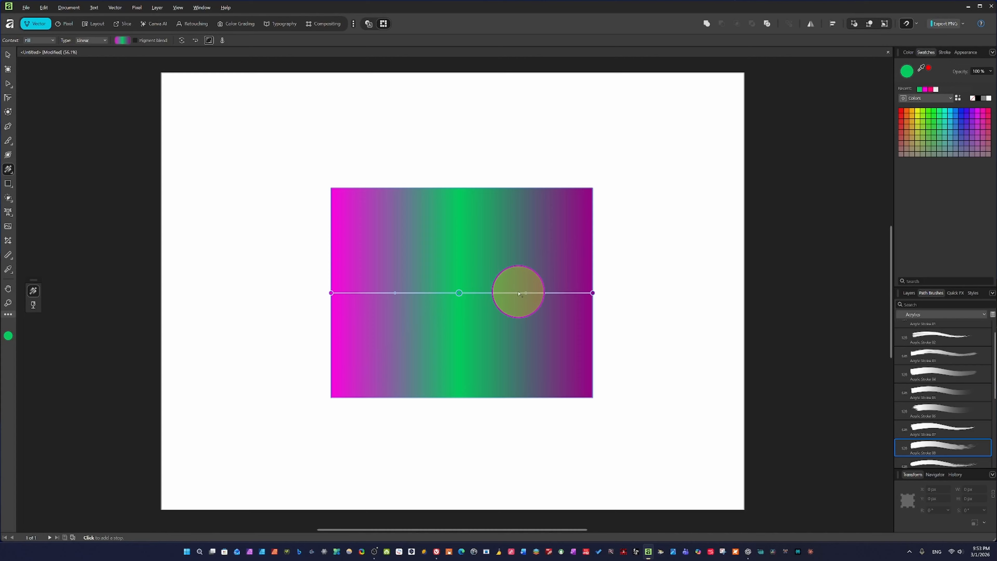
{"action": "left_click", "coordinate": [518, 293]}
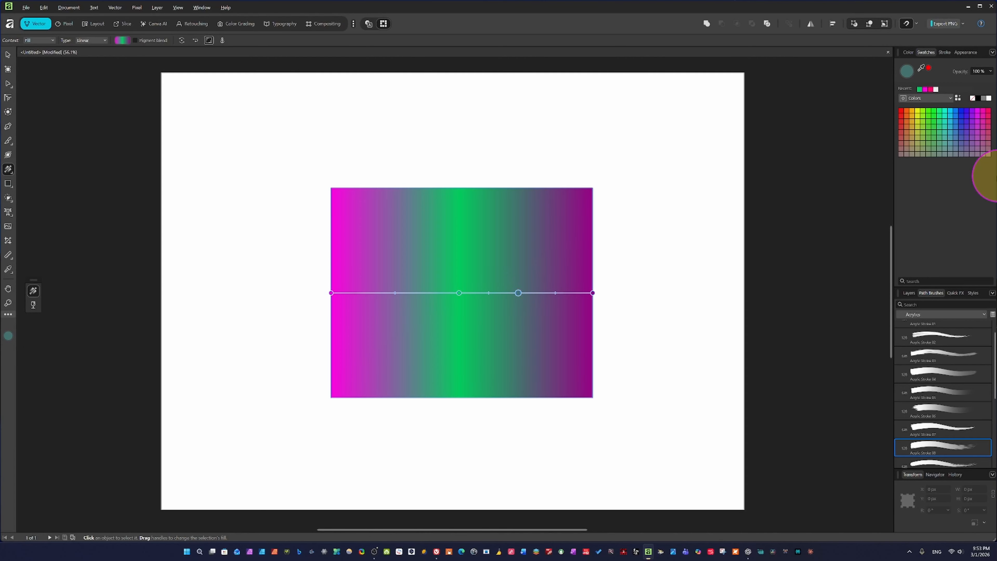
{"action": "left_click", "coordinate": [918, 126]}
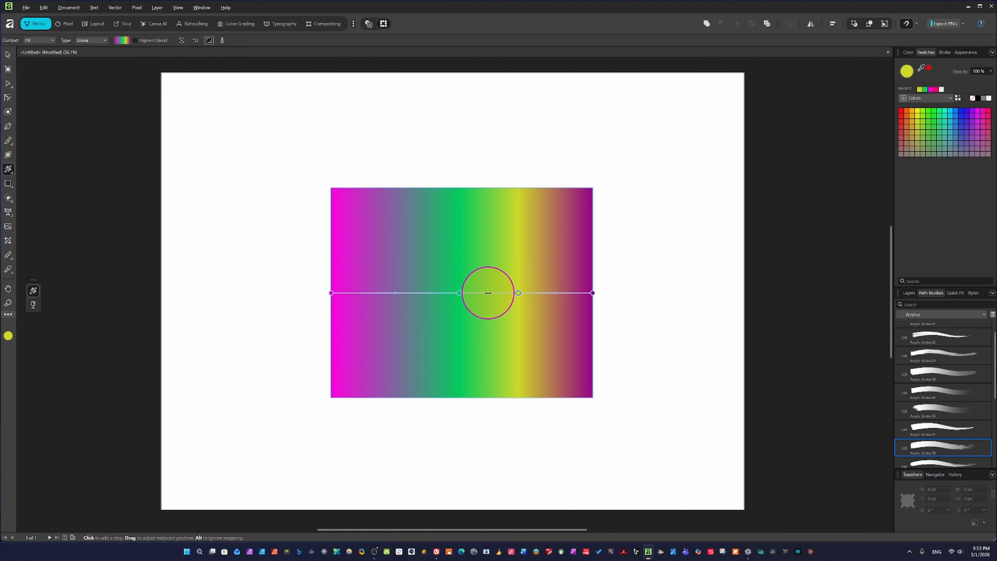
Step: Shift the blend midpoint slightly toward the yellow stop and pull the gradient's right end inward from the rectangle's edge
{"action": "mouse_move", "coordinate": [488, 293]}
{"action": "left_mouse_down"}
{"action": "mouse_move", "coordinate": [498, 291]}
{"action": "mouse_move", "coordinate": [439, 289]}
{"action": "mouse_move", "coordinate": [492, 301]}
{"action": "left_mouse_up"}
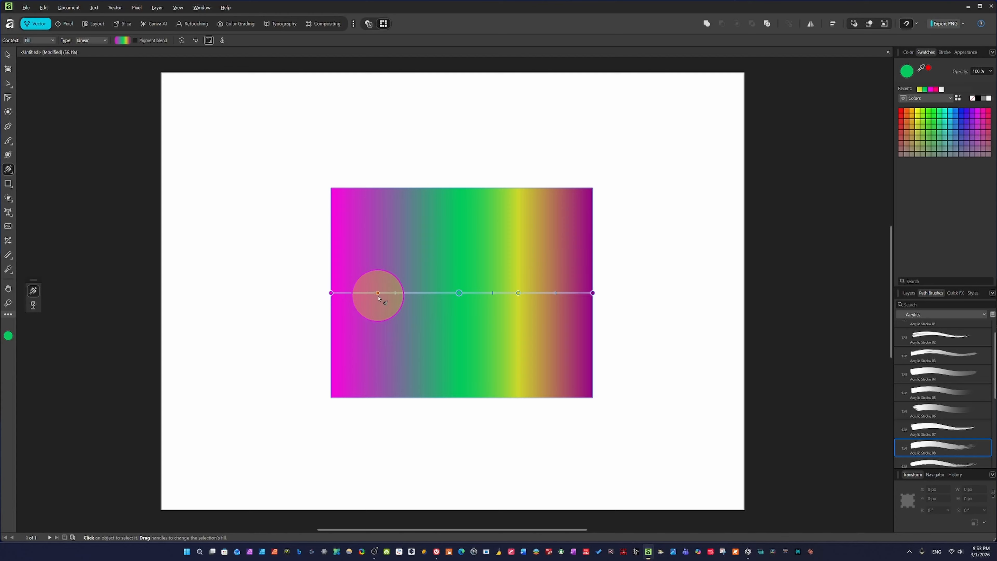
{"action": "left_click_drag", "start_coordinate": [396, 292], "coordinate": [387, 313]}
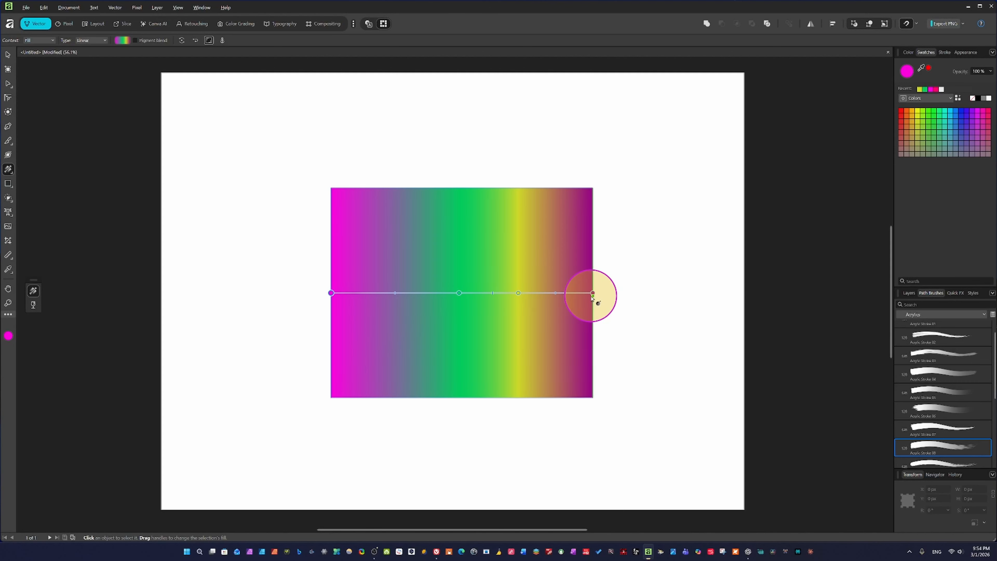
{"action": "left_click_drag", "start_coordinate": [592, 293], "coordinate": [558, 294]}
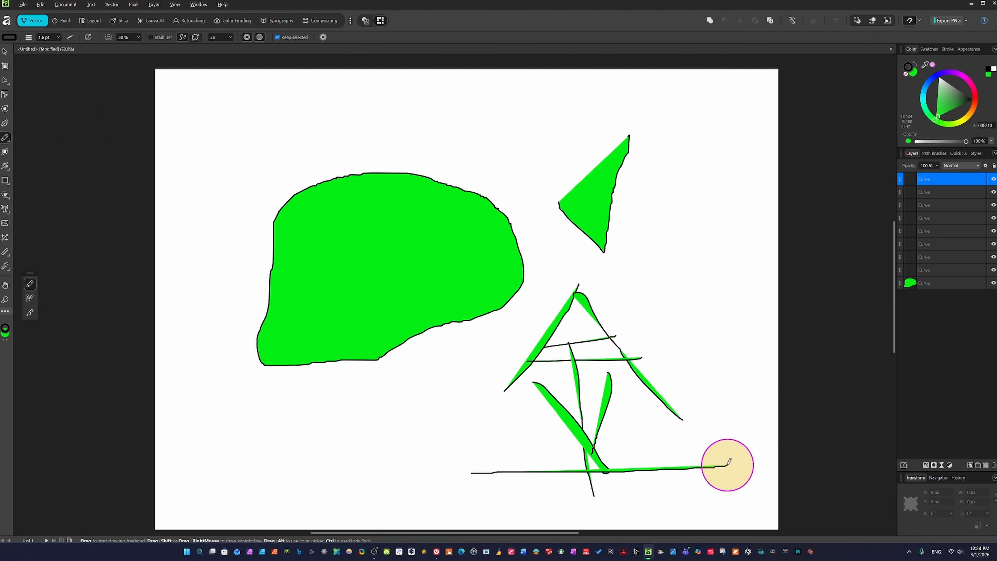
Step: Undo the last six freehand strokes in the pencil drawing
{"action": "key", "text": "ctrl+z"}
{"action": "key", "text": "ctrl+z"}
{"action": "key", "text": "ctrl+z"}
{"action": "key", "text": "ctrl+z"}
{"action": "key", "text": "ctrl+z"}
{"action": "key", "text": "ctrl+z"}
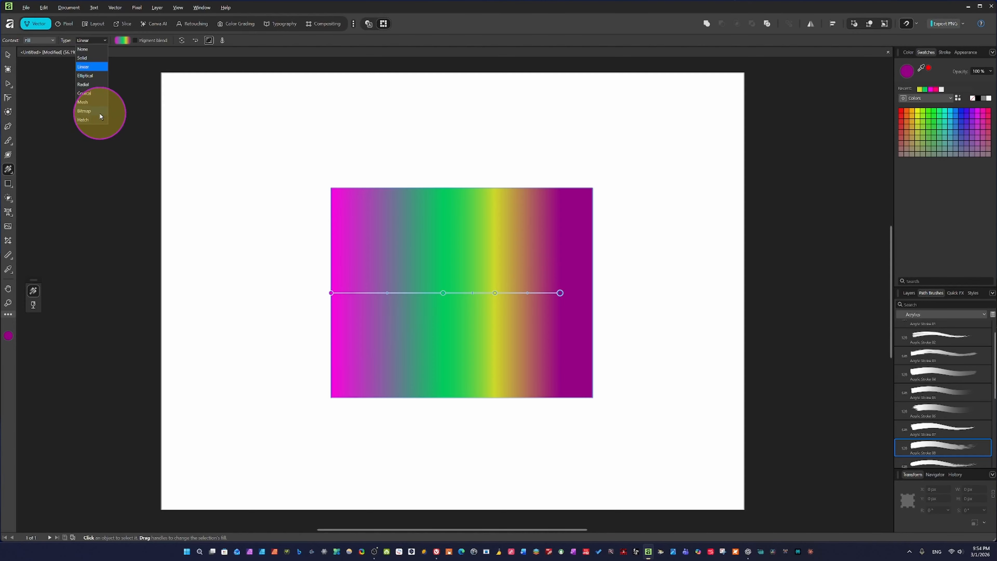
Step: Change the rectangle's gradient type to Elliptical and reposition its outer end slightly inward and downward
{"action": "left_click", "coordinate": [89, 78]}
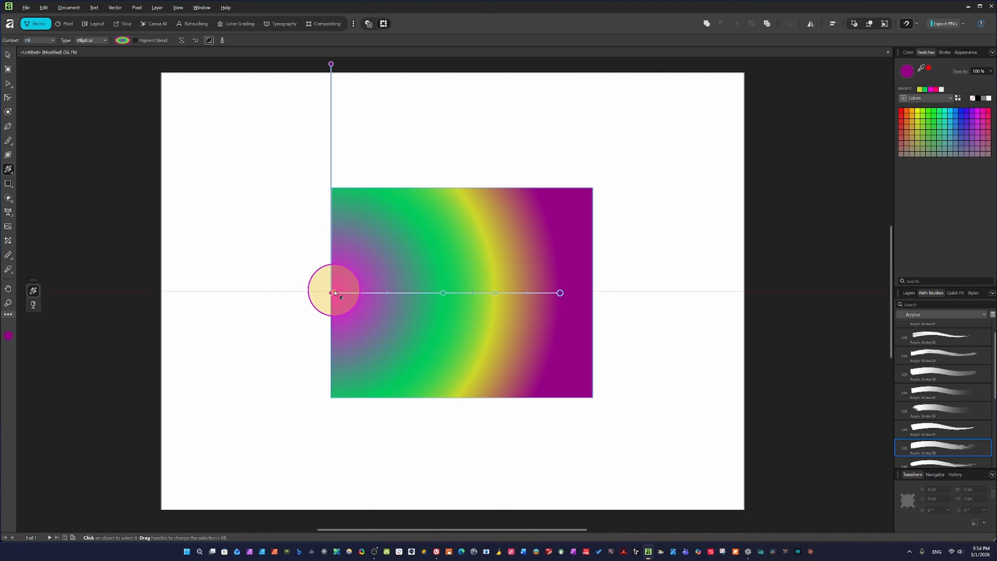
{"action": "left_click_drag", "start_coordinate": [331, 292], "coordinate": [544, 304]}
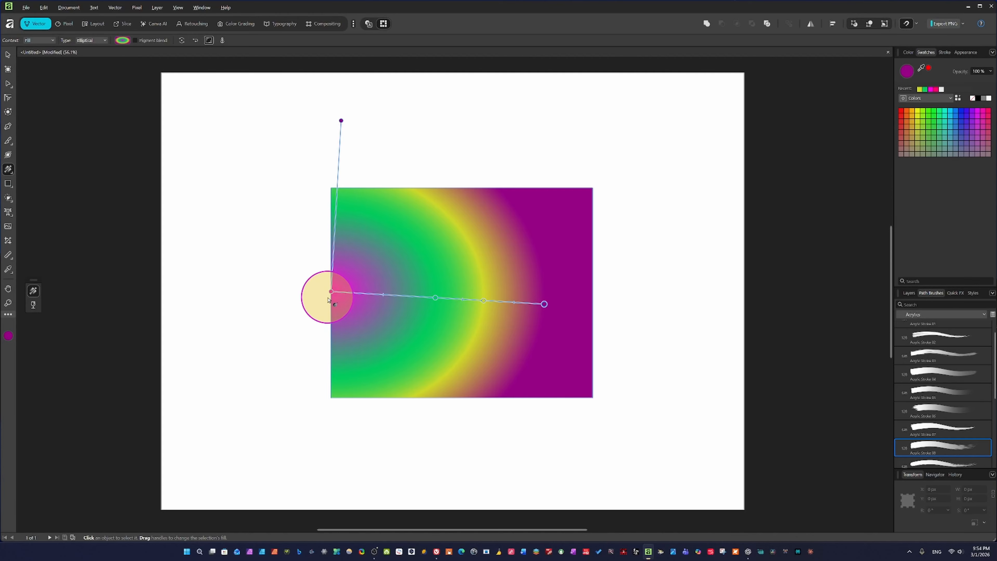
Step: Move the elliptical gradient's centre to the middle of the rectangle and shorten its vertical axis to just inside the upper edge
{"action": "left_click_drag", "start_coordinate": [332, 291], "coordinate": [453, 282]}
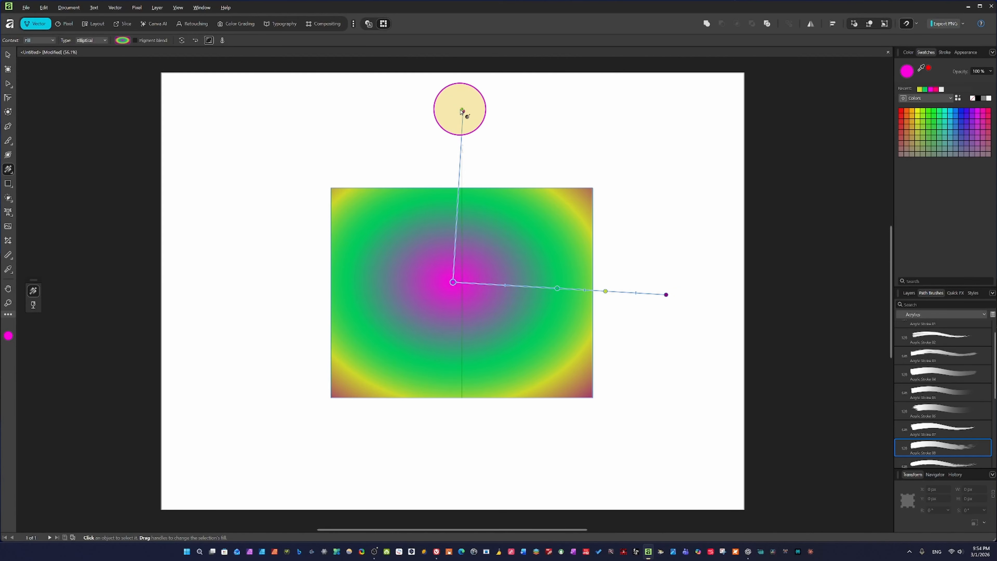
{"action": "left_click_drag", "start_coordinate": [463, 112], "coordinate": [449, 192]}
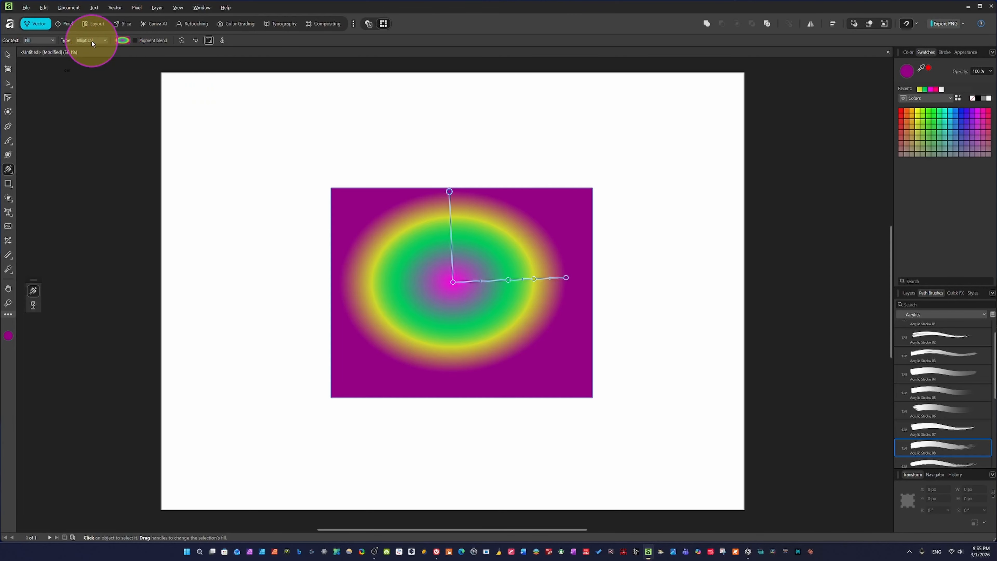
Step: Add a blue stop between the gradient's magenta centre and green stop, and shrink the ellipse slightly
{"action": "left_click", "coordinate": [490, 282]}
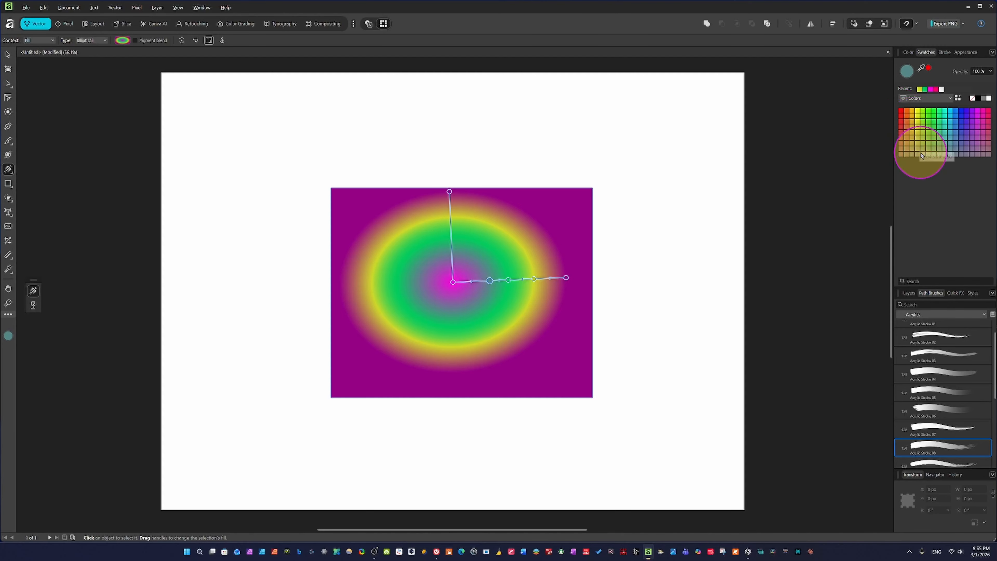
{"action": "left_click", "coordinate": [917, 135]}
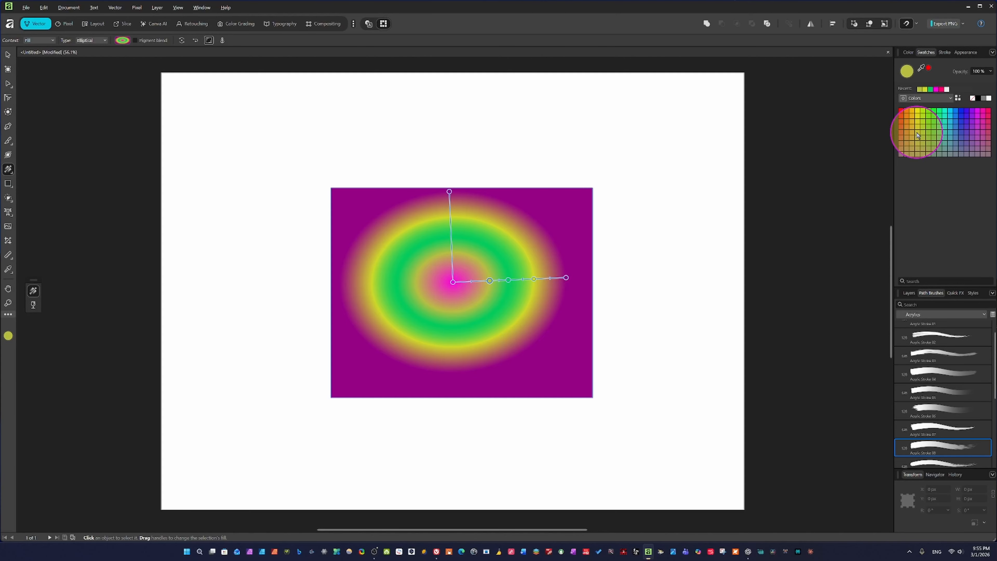
{"action": "left_click", "coordinate": [962, 113]}
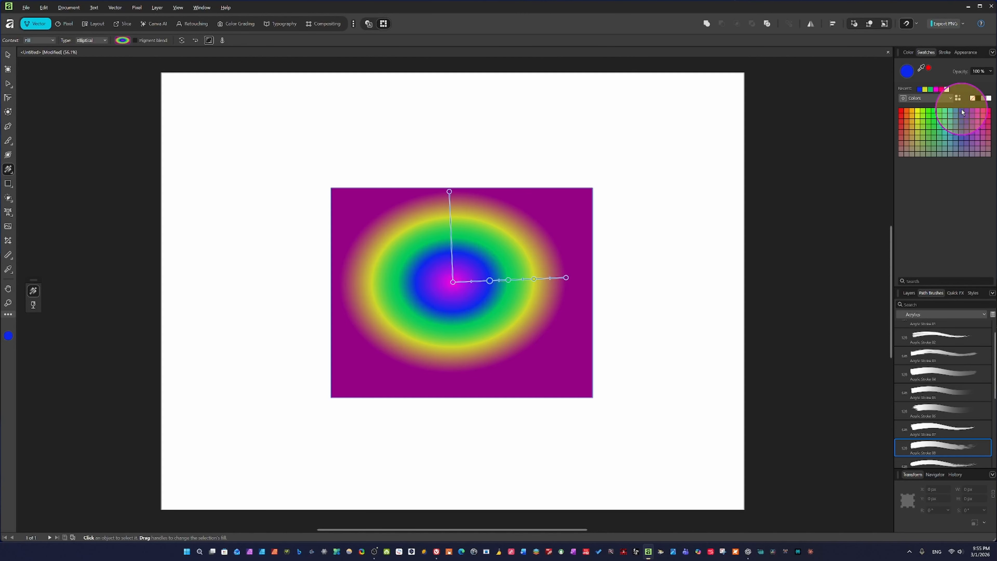
{"action": "mouse_move", "coordinate": [450, 191]}
{"action": "left_mouse_down"}
{"action": "mouse_move", "coordinate": [424, 190]}
{"action": "mouse_move", "coordinate": [396, 99]}
{"action": "mouse_move", "coordinate": [433, 12]}
{"action": "mouse_move", "coordinate": [480, 233]}
{"action": "mouse_move", "coordinate": [502, 152]}
{"action": "mouse_move", "coordinate": [469, 182]}
{"action": "mouse_move", "coordinate": [469, 214]}
{"action": "mouse_move", "coordinate": [437, 172]}
{"action": "mouse_move", "coordinate": [434, 218]}
{"action": "mouse_move", "coordinate": [447, 205]}
{"action": "left_mouse_up"}
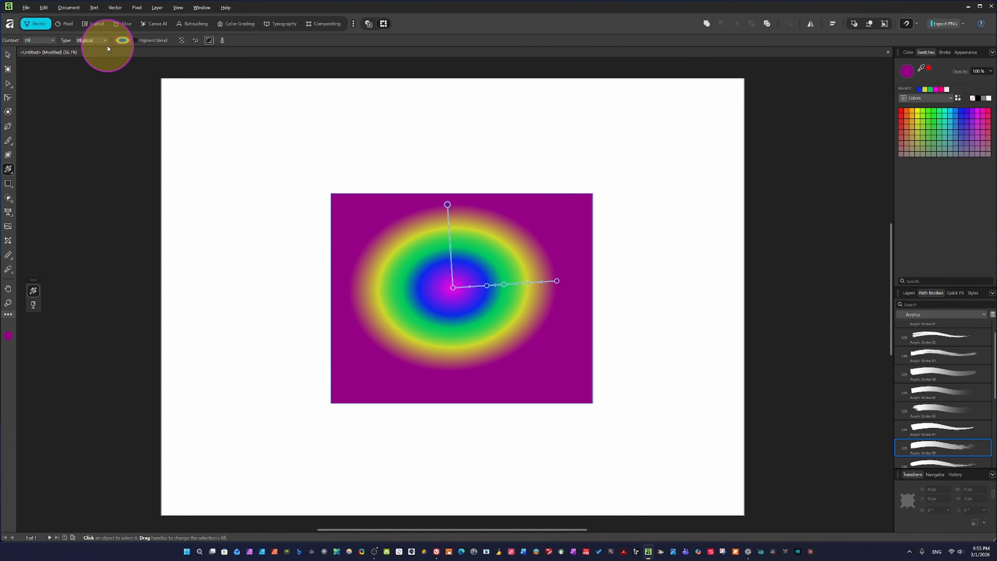
Step: Change the rectangle's gradient type to Radial and tilt its outer end slightly upward
{"action": "left_click", "coordinate": [105, 43]}
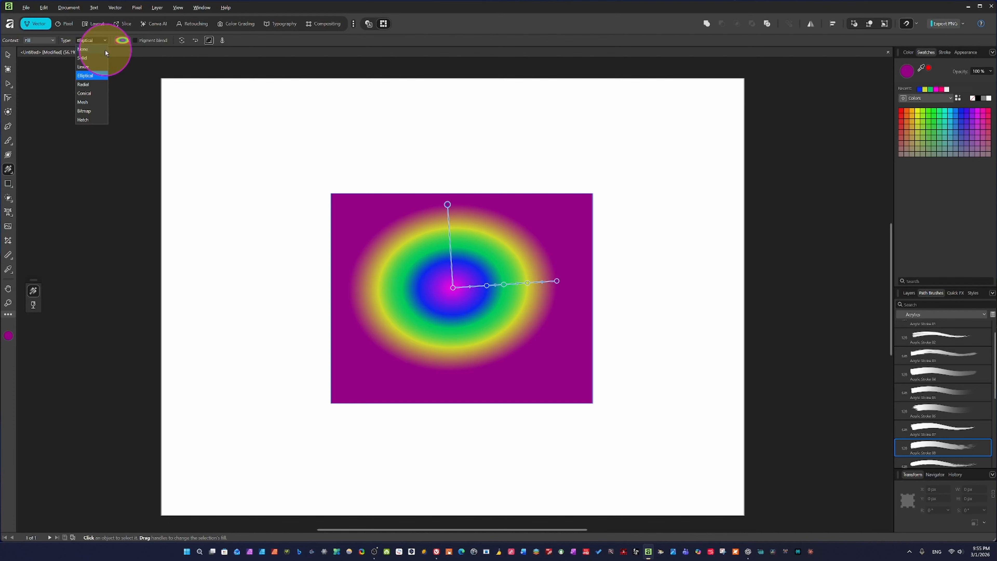
{"action": "left_click", "coordinate": [83, 85]}
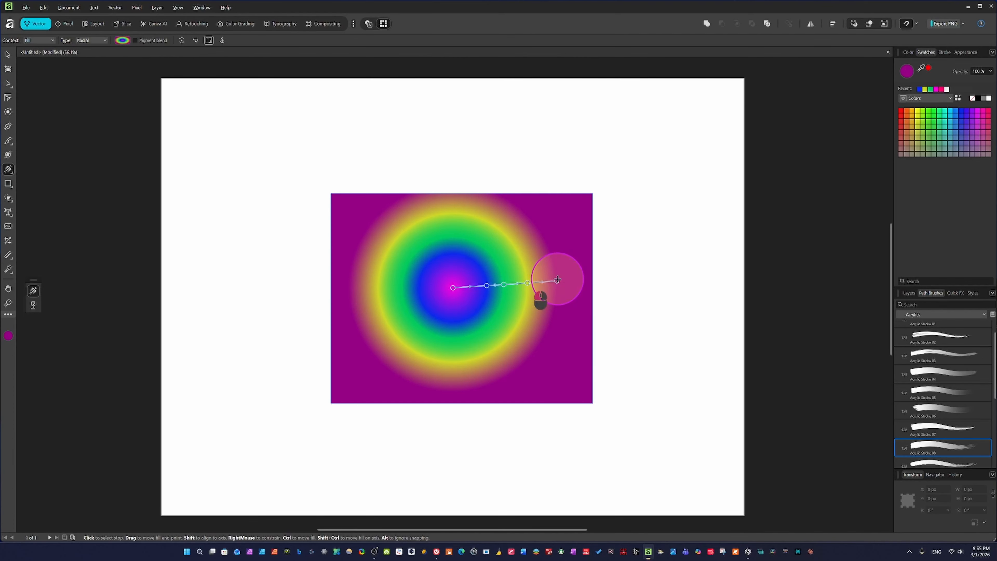
{"action": "mouse_move", "coordinate": [557, 280]}
{"action": "left_mouse_down"}
{"action": "mouse_move", "coordinate": [703, 261]}
{"action": "mouse_move", "coordinate": [530, 292]}
{"action": "mouse_move", "coordinate": [651, 254]}
{"action": "mouse_move", "coordinate": [498, 281]}
{"action": "mouse_move", "coordinate": [658, 232]}
{"action": "mouse_move", "coordinate": [568, 261]}
{"action": "mouse_move", "coordinate": [528, 249]}
{"action": "mouse_move", "coordinate": [655, 211]}
{"action": "mouse_move", "coordinate": [495, 268]}
{"action": "mouse_move", "coordinate": [601, 236]}
{"action": "mouse_move", "coordinate": [551, 259]}
{"action": "mouse_move", "coordinate": [560, 261]}
{"action": "left_mouse_up"}
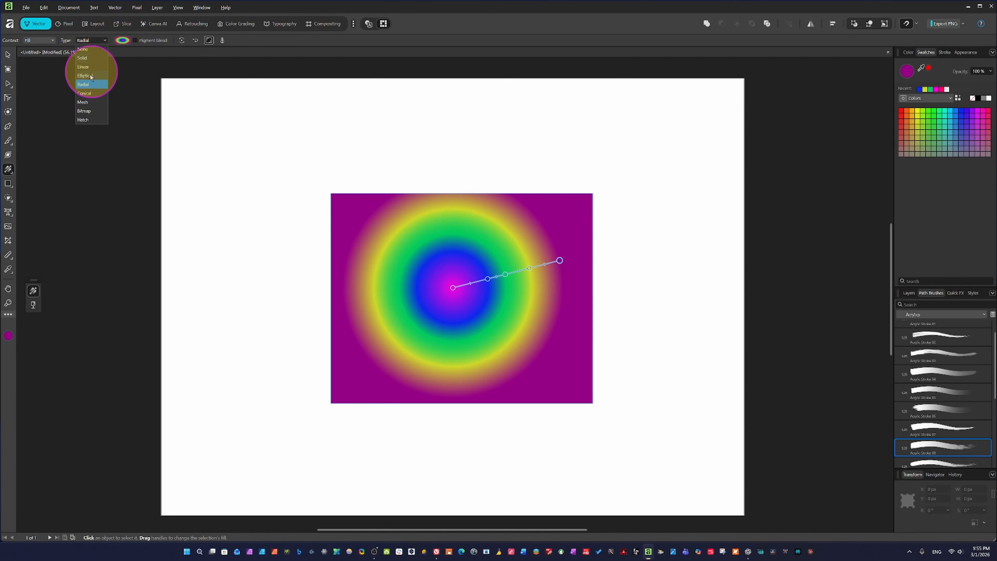
Step: Switch the fill to a Conical gradient rotated toward the rectangle's upper left, with a bright yellow stop between blue and green
{"action": "left_click", "coordinate": [84, 93]}
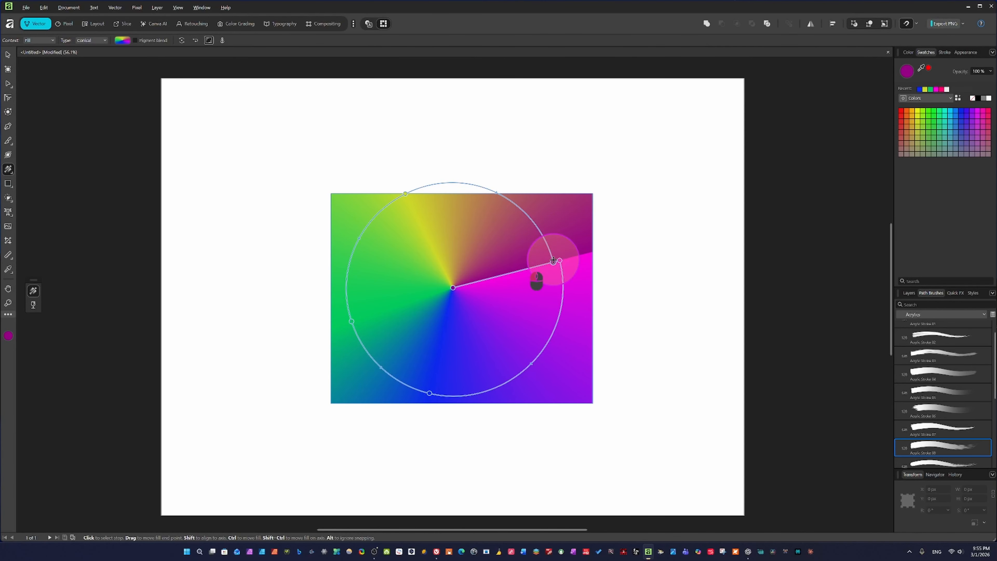
{"action": "left_click_drag", "start_coordinate": [553, 261], "coordinate": [412, 229]}
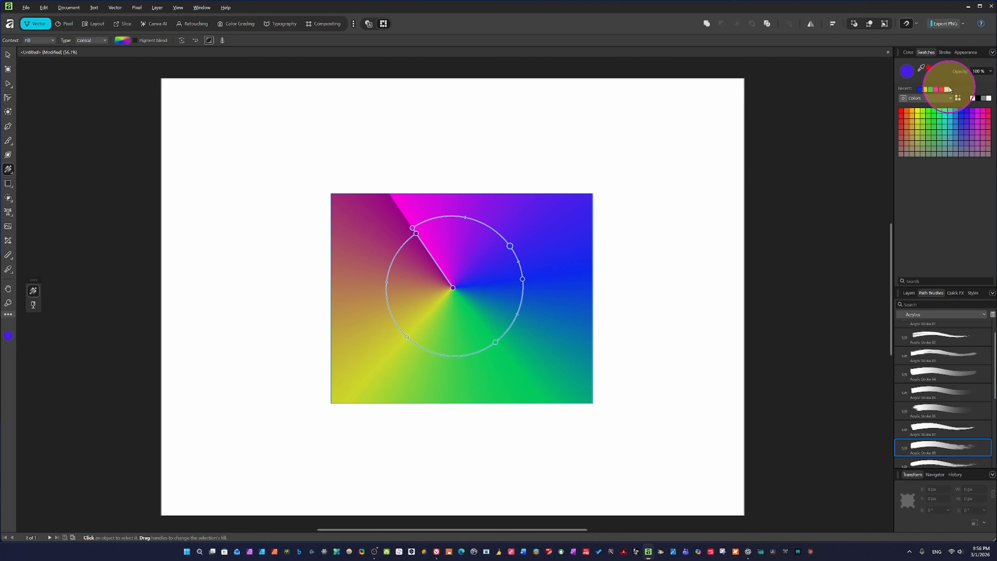
{"action": "left_click", "coordinate": [912, 112]}
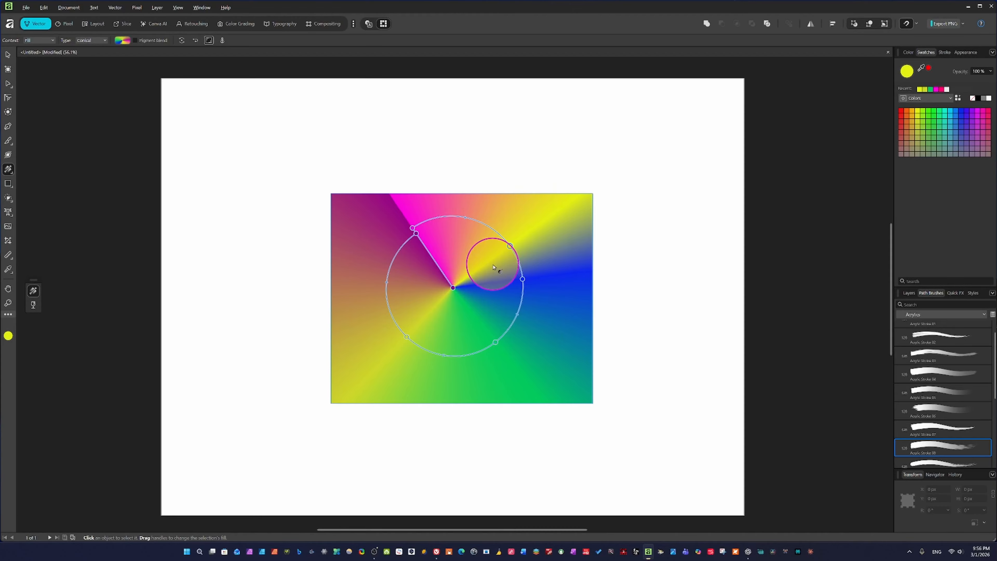
{"action": "left_click_drag", "start_coordinate": [509, 235], "coordinate": [538, 320]}
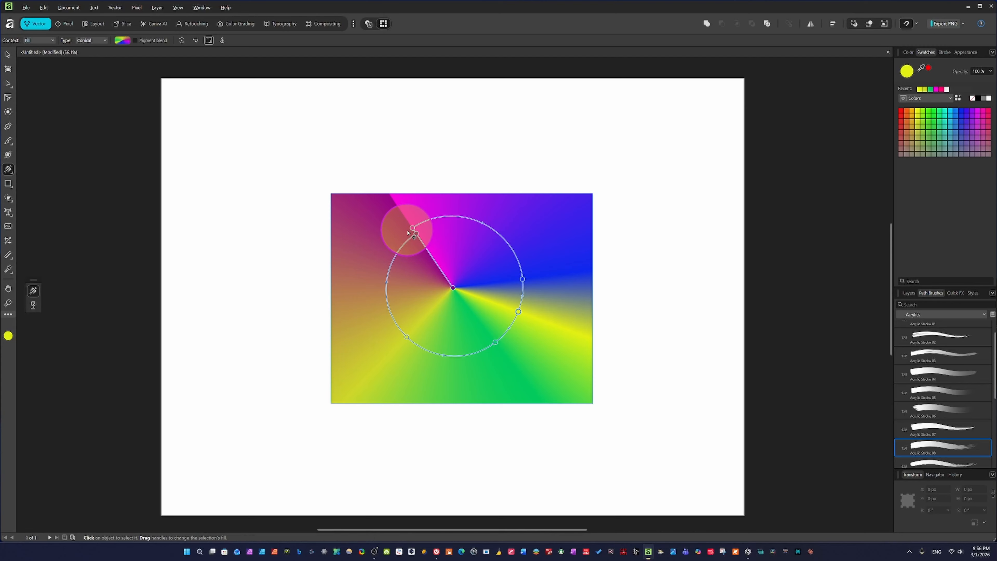
Step: Rotate the conical gradient's start to the right, shift the green stop toward the older yellow stop, and add a golden stop beyond it
{"action": "left_click_drag", "start_coordinate": [410, 230], "coordinate": [509, 268]}
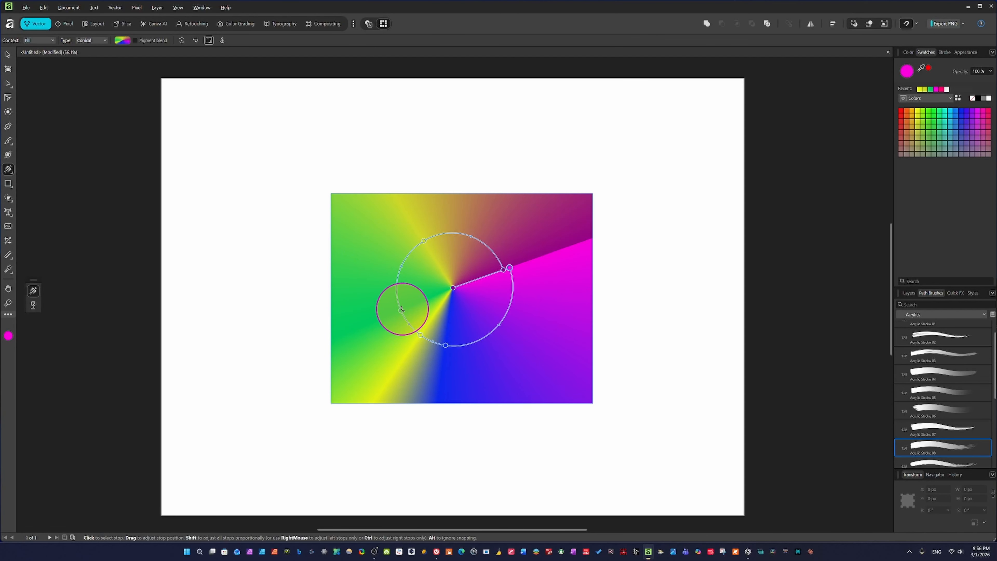
{"action": "left_click_drag", "start_coordinate": [402, 310], "coordinate": [414, 281]}
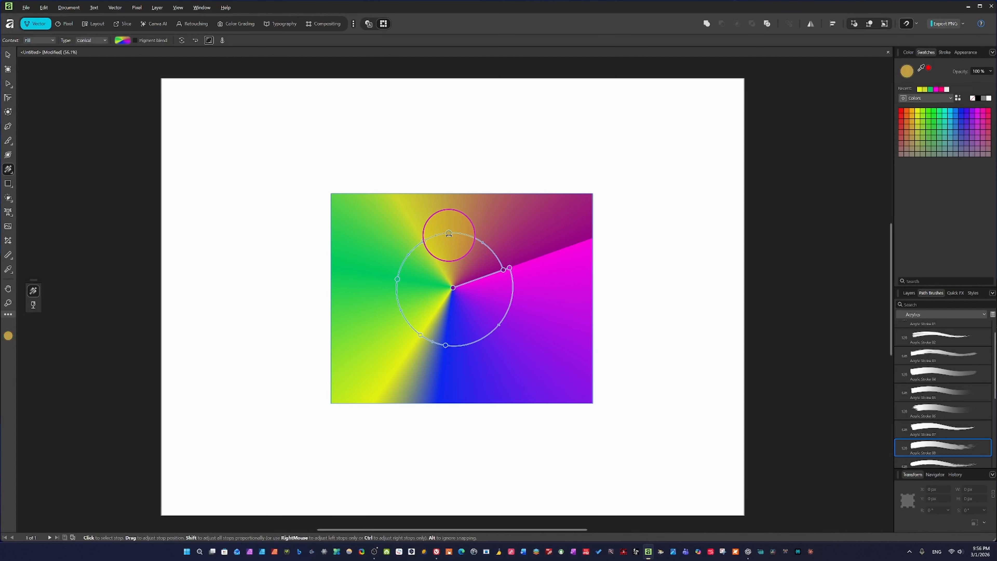
{"action": "left_click_drag", "start_coordinate": [448, 233], "coordinate": [948, 170]}
Step: Rotate the conical gradient's start toward the lower right and place its centre near the middle of the rectangle
{"action": "left_click_drag", "start_coordinate": [965, 137], "coordinate": [457, 323]}
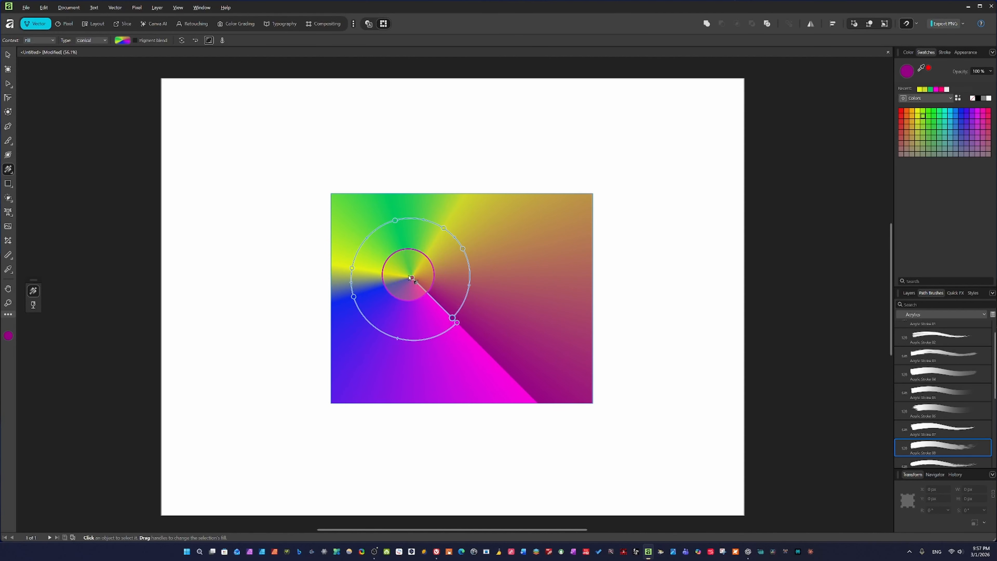
{"action": "left_click_drag", "start_coordinate": [411, 277], "coordinate": [449, 289]}
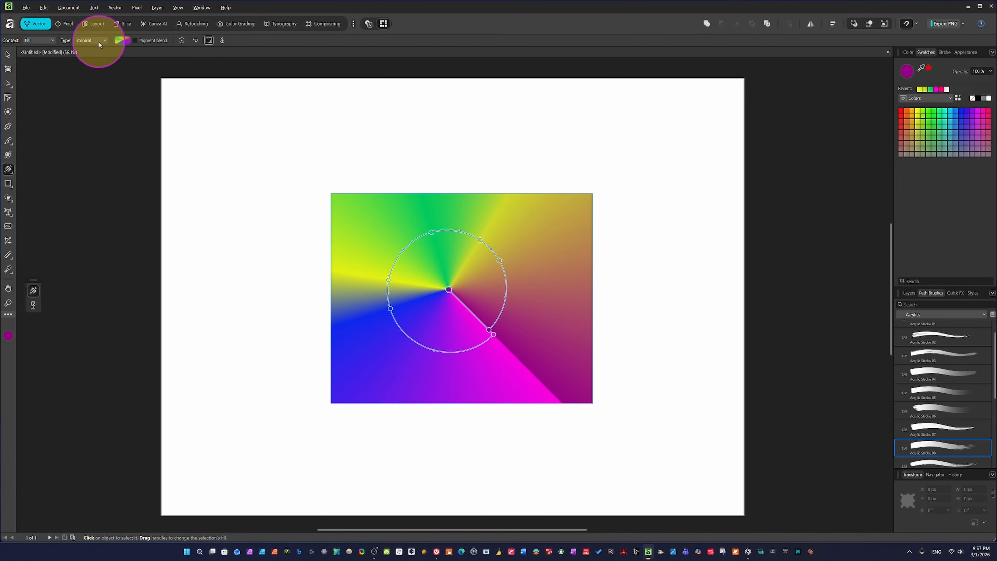
Step: Change the fill type to Mesh and pull the upper-edge node beside the upper-left corner inward
{"action": "left_click", "coordinate": [107, 41]}
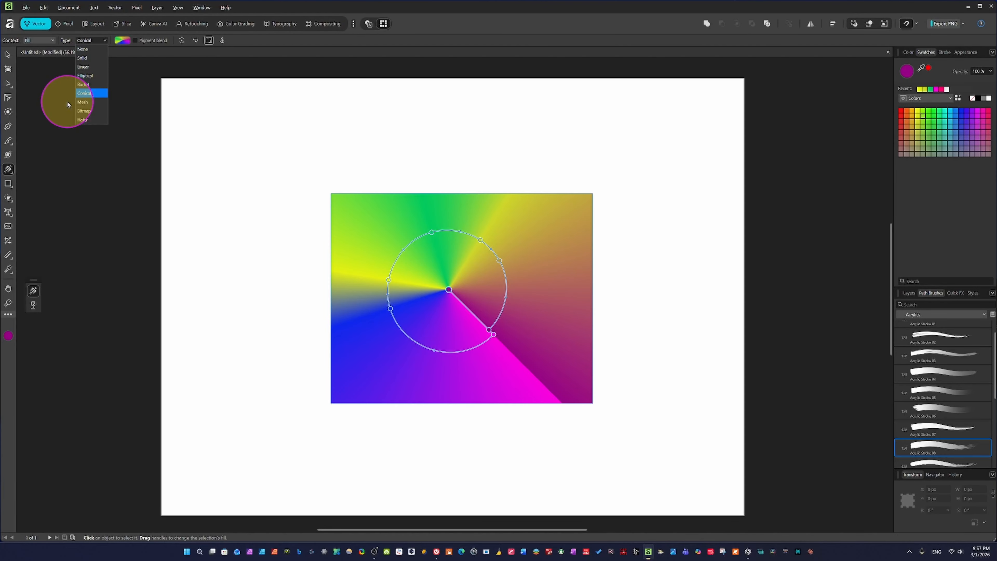
{"action": "left_click", "coordinate": [84, 101]}
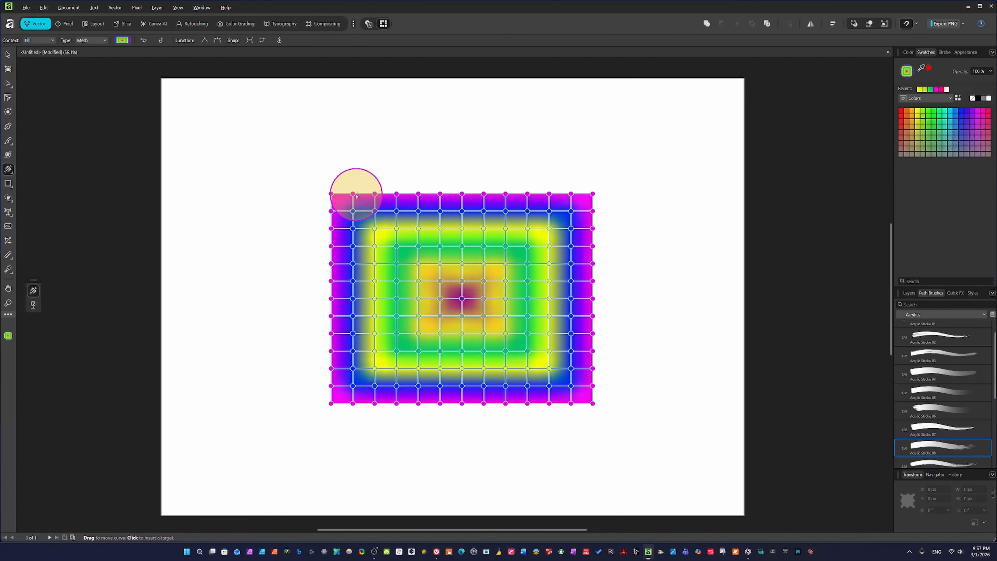
{"action": "left_click_drag", "start_coordinate": [353, 193], "coordinate": [366, 177]}
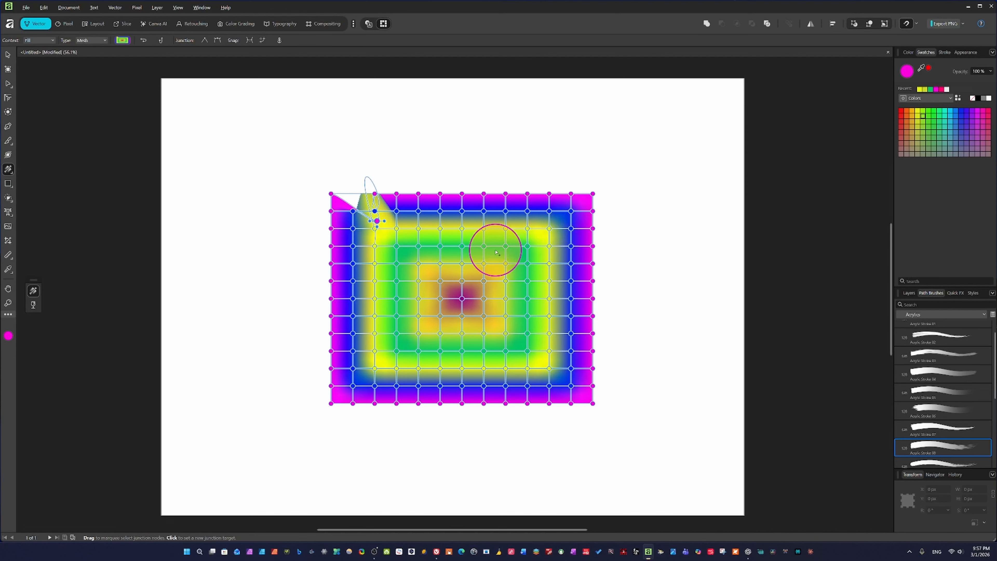
Step: Recolour two nodes on the mesh's upper yellow band, one green on the right and one teal on the left
{"action": "left_click", "coordinate": [505, 228]}
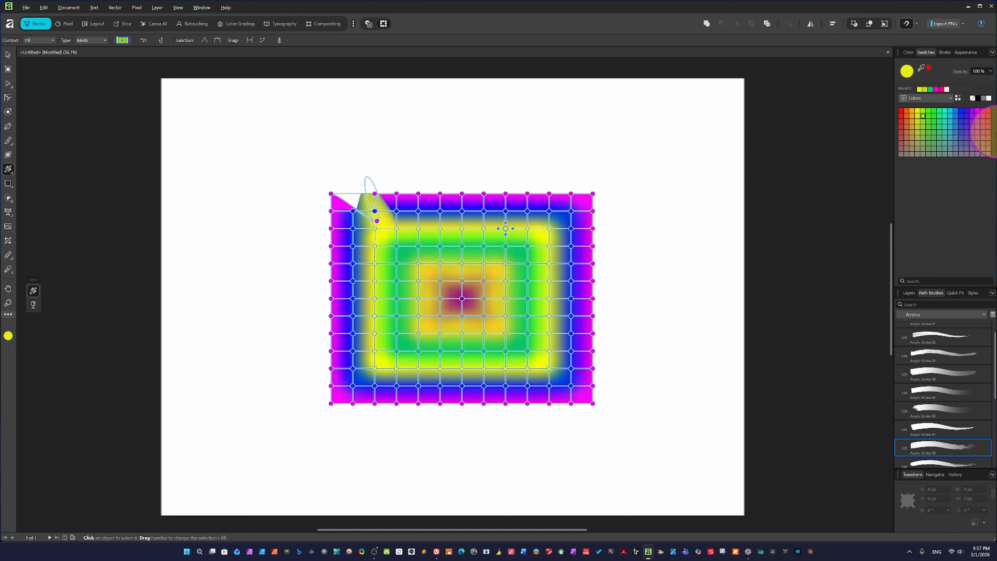
{"action": "left_click", "coordinate": [935, 122]}
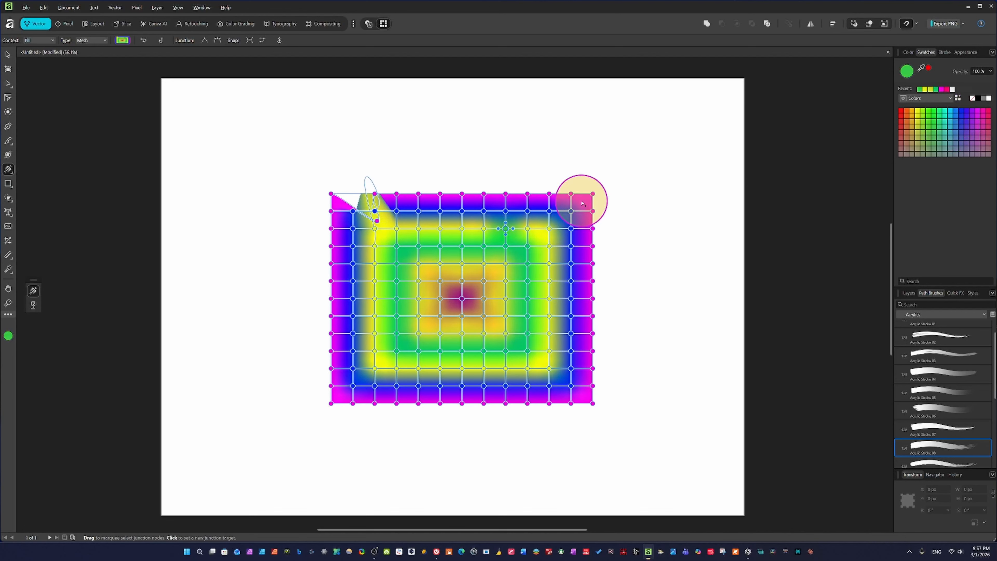
{"action": "left_click", "coordinate": [418, 230]}
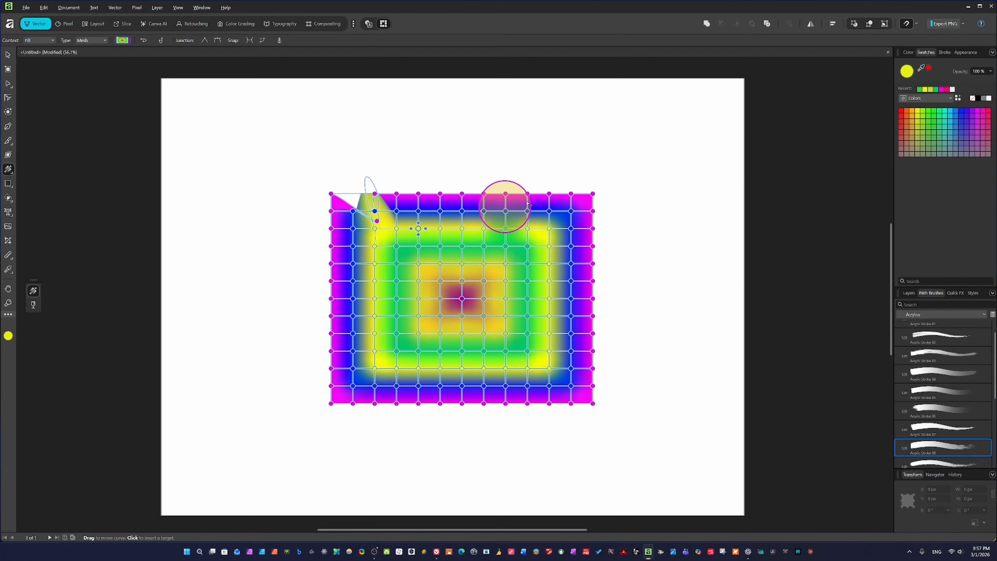
{"action": "left_click", "coordinate": [946, 138]}
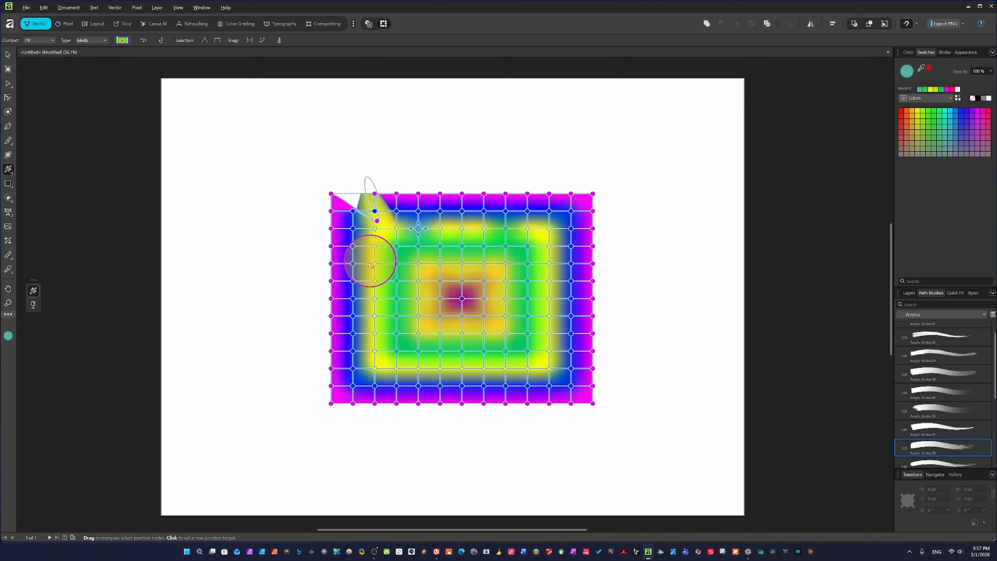
Step: Distort the mesh interior by shifting a left blue node and an upper green node, and dragging inner orange nodes toward the centre
{"action": "mouse_move", "coordinate": [353, 281]}
{"action": "left_mouse_down"}
{"action": "mouse_move", "coordinate": [379, 260]}
{"action": "mouse_move", "coordinate": [318, 307]}
{"action": "mouse_move", "coordinate": [202, 344]}
{"action": "mouse_move", "coordinate": [416, 263]}
{"action": "mouse_move", "coordinate": [376, 290]}
{"action": "mouse_move", "coordinate": [365, 269]}
{"action": "mouse_move", "coordinate": [348, 279]}
{"action": "left_mouse_up"}
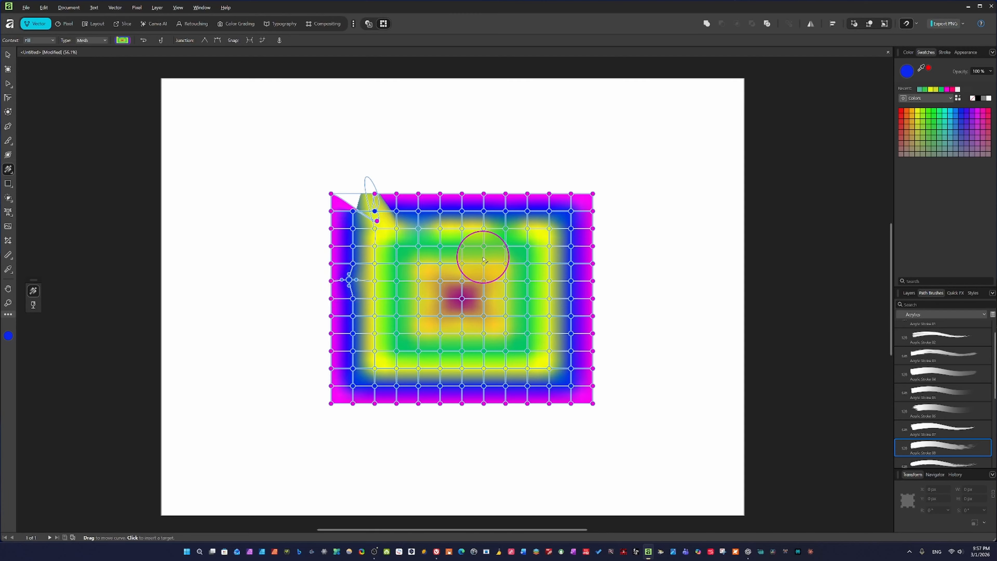
{"action": "mouse_move", "coordinate": [484, 248]}
{"action": "left_mouse_down"}
{"action": "mouse_move", "coordinate": [456, 290]}
{"action": "mouse_move", "coordinate": [510, 222]}
{"action": "mouse_move", "coordinate": [467, 339]}
{"action": "mouse_move", "coordinate": [475, 258]}
{"action": "mouse_move", "coordinate": [465, 302]}
{"action": "mouse_move", "coordinate": [527, 264]}
{"action": "mouse_move", "coordinate": [475, 235]}
{"action": "mouse_move", "coordinate": [487, 235]}
{"action": "left_mouse_up"}
{"action": "left_click_drag", "start_coordinate": [419, 263], "coordinate": [462, 298]}
{"action": "left_click", "coordinate": [462, 292]}
{"action": "left_click_drag", "start_coordinate": [418, 330], "coordinate": [439, 318]}
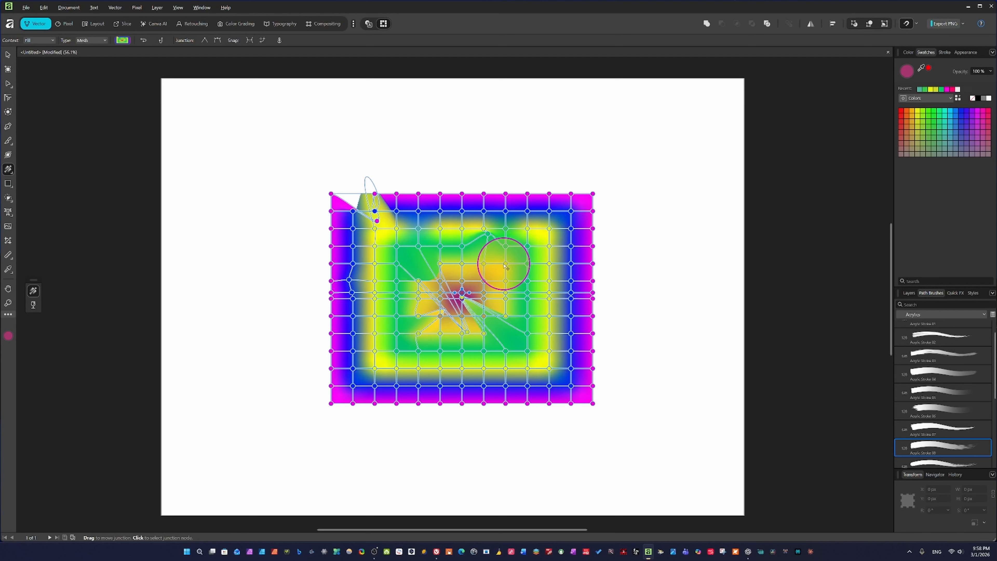
{"action": "left_click_drag", "start_coordinate": [505, 266], "coordinate": [465, 271]}
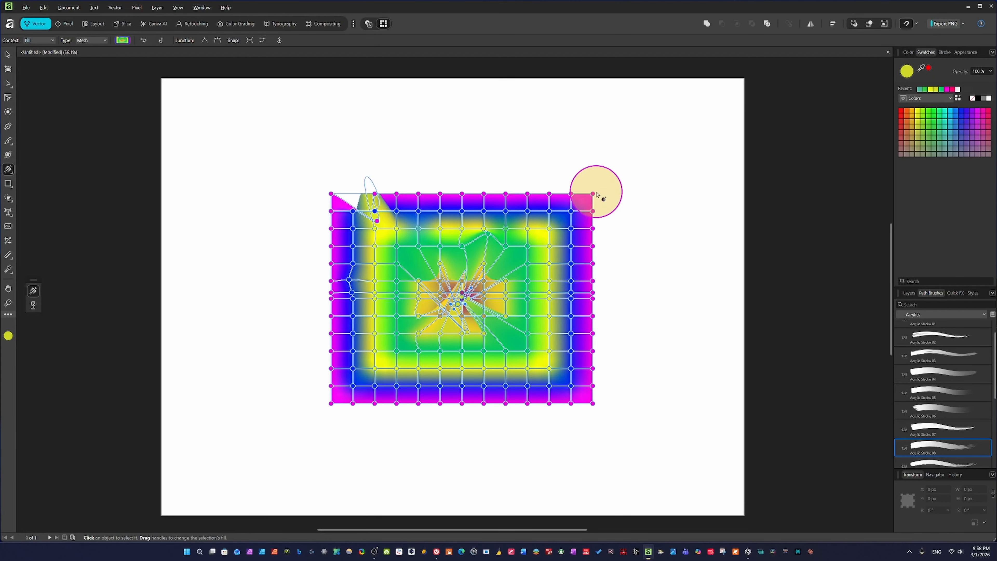
Step: Pull the mesh's upper-right, lower-left and lower-right corner nodes inward
{"action": "left_click_drag", "start_coordinate": [596, 197], "coordinate": [549, 290]}
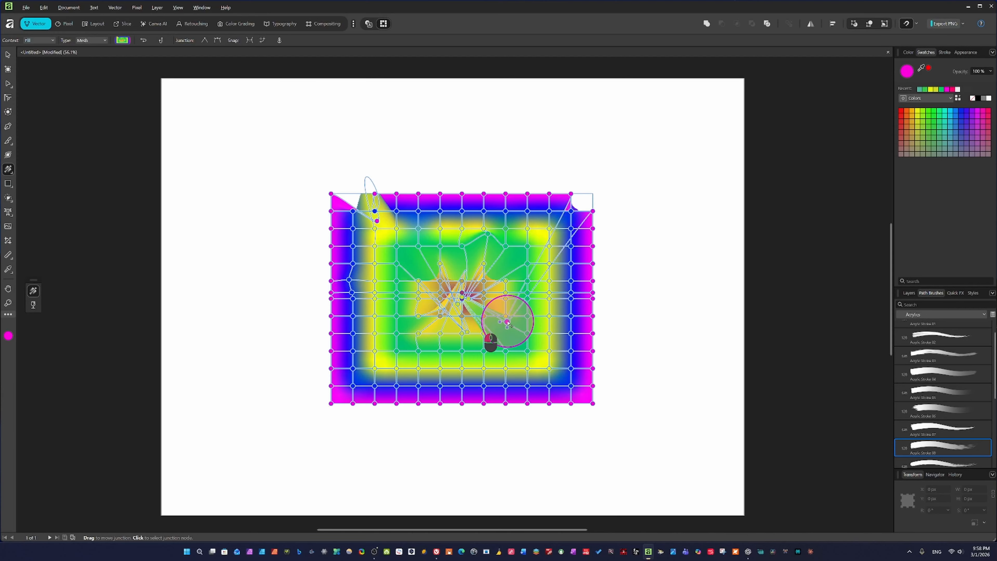
{"action": "left_click_drag", "start_coordinate": [331, 403], "coordinate": [401, 360]}
{"action": "left_click_drag", "start_coordinate": [589, 403], "coordinate": [578, 379]}
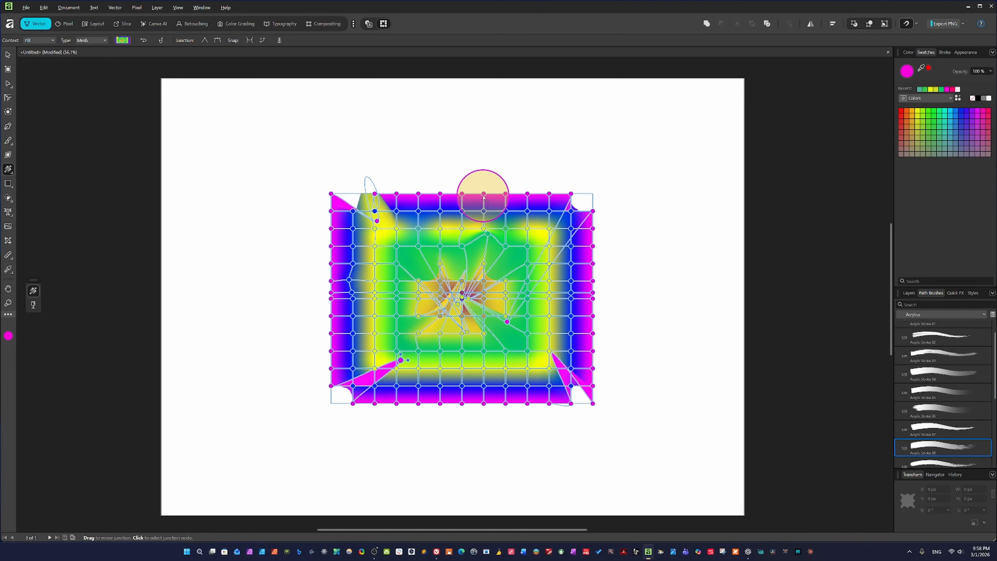
Step: Drag one upper-edge node, two left-edge nodes and one right-edge node of the mesh inward
{"action": "left_click_drag", "start_coordinate": [484, 195], "coordinate": [485, 247]}
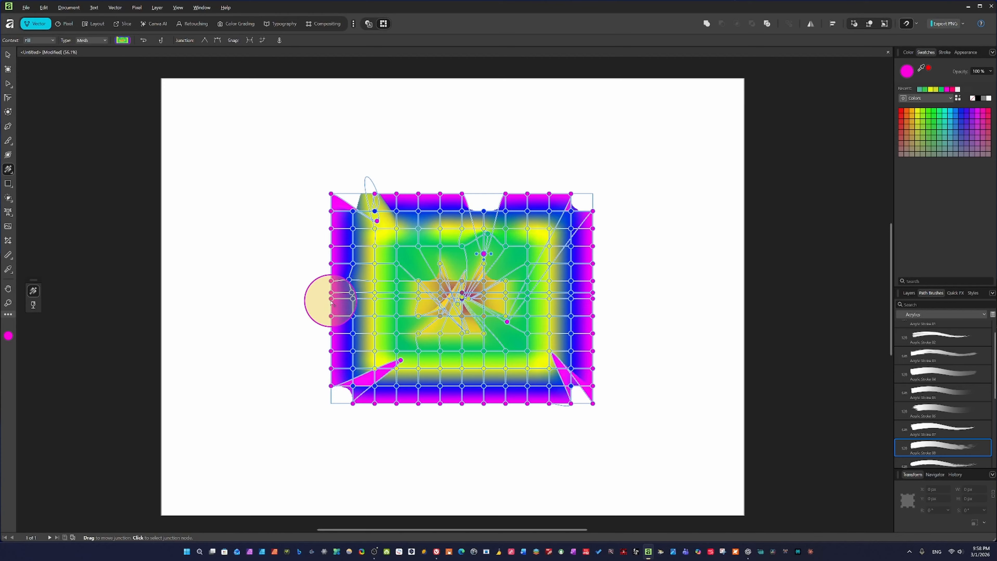
{"action": "left_click_drag", "start_coordinate": [332, 301], "coordinate": [423, 298]}
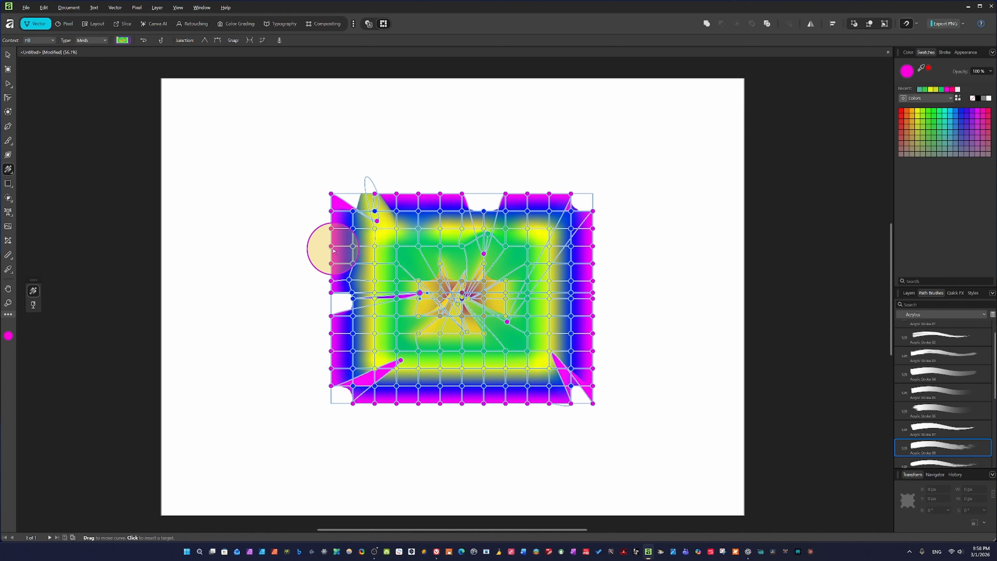
{"action": "left_click_drag", "start_coordinate": [333, 250], "coordinate": [377, 244]}
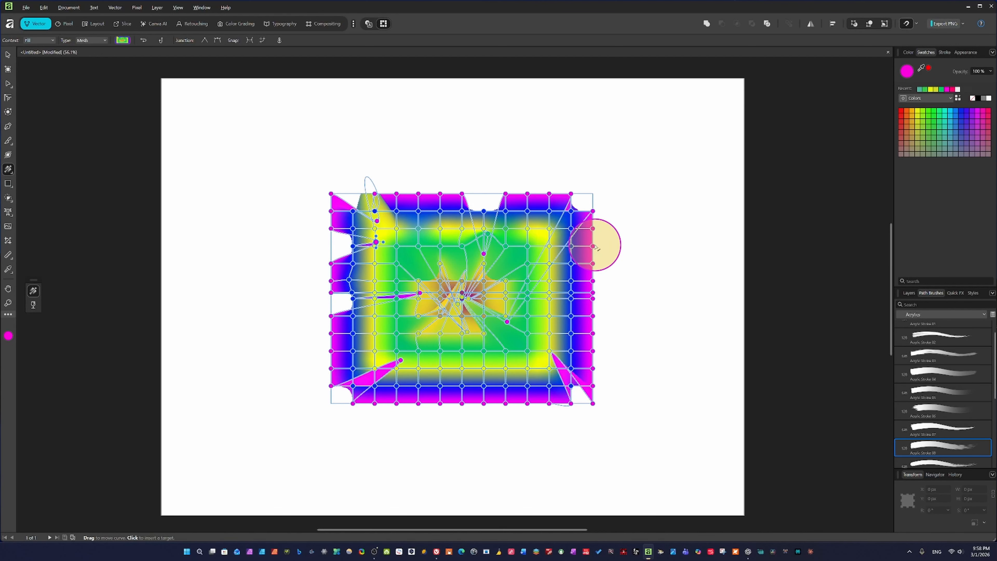
{"action": "left_click_drag", "start_coordinate": [596, 247], "coordinate": [526, 242]}
Step: Change the rectangle's fill type to Hatch, move the pattern's origin inward toward the lower left, and colour it light blue
{"action": "mouse_move", "coordinate": [93, 40]}
{"action": "left_mouse_down"}
{"action": "mouse_move", "coordinate": [93, 119]}
{"action": "mouse_move", "coordinate": [83, 111]}
{"action": "left_mouse_up"}
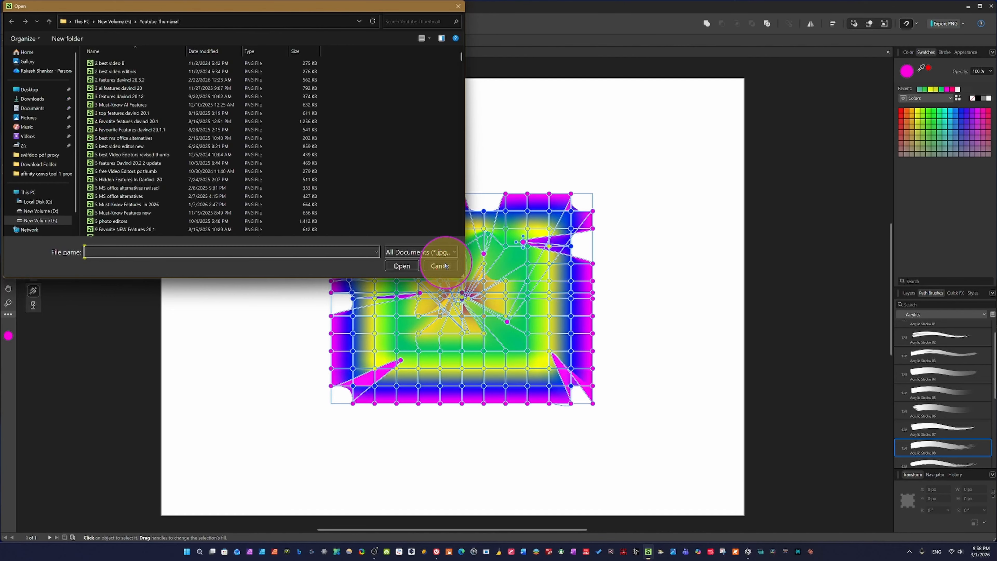
{"action": "left_click", "coordinate": [445, 265]}
{"action": "left_click_drag", "start_coordinate": [99, 40], "coordinate": [84, 121]}
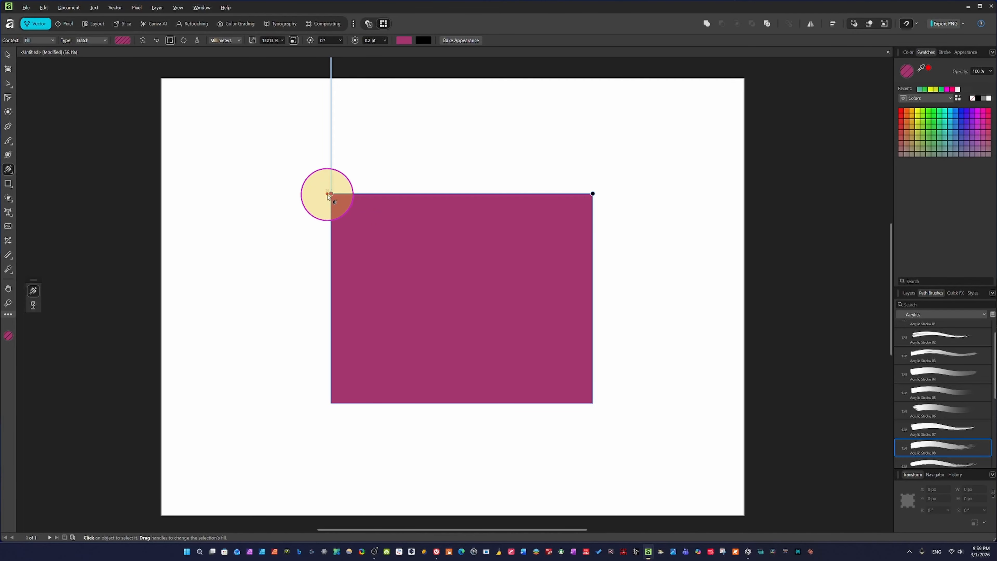
{"action": "mouse_move", "coordinate": [332, 194]}
{"action": "left_mouse_down"}
{"action": "mouse_move", "coordinate": [349, 285]}
{"action": "mouse_move", "coordinate": [349, 401]}
{"action": "mouse_move", "coordinate": [372, 338]}
{"action": "left_mouse_up"}
{"action": "left_click", "coordinate": [938, 131]}
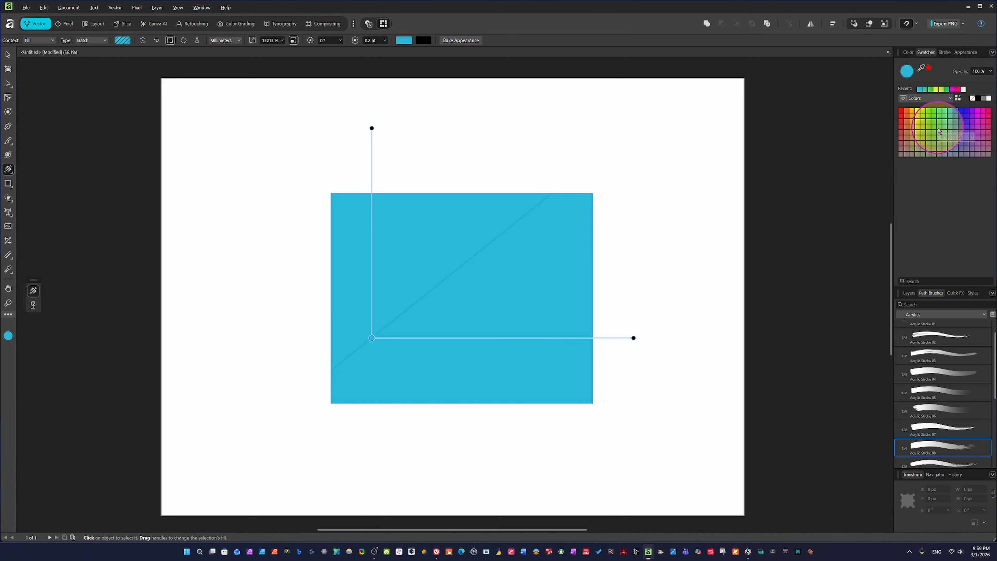
Step: Recolour the hatch fill orange with a pink second colour, and reposition its origin and both handles in the rectangle's lower right
{"action": "mouse_move", "coordinate": [937, 131]}
{"action": "left_mouse_down"}
{"action": "mouse_move", "coordinate": [629, 334]}
{"action": "mouse_move", "coordinate": [488, 332]}
{"action": "mouse_move", "coordinate": [451, 343]}
{"action": "mouse_move", "coordinate": [540, 338]}
{"action": "mouse_move", "coordinate": [538, 347]}
{"action": "left_mouse_up"}
{"action": "mouse_move", "coordinate": [909, 119]}
{"action": "left_mouse_down"}
{"action": "mouse_move", "coordinate": [470, 328]}
{"action": "mouse_move", "coordinate": [541, 334]}
{"action": "mouse_move", "coordinate": [502, 304]}
{"action": "left_mouse_up"}
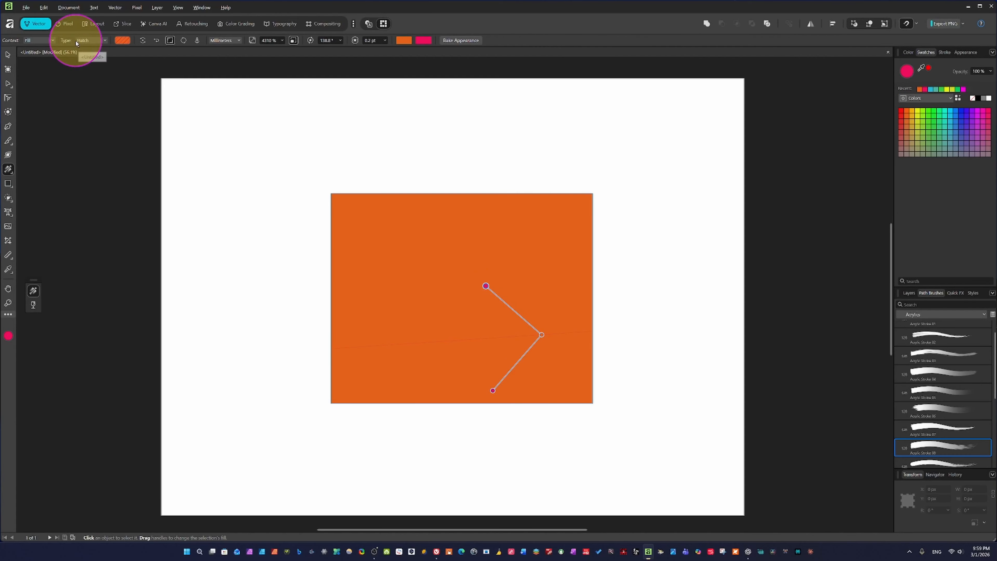
{"action": "left_click", "coordinate": [100, 40]}
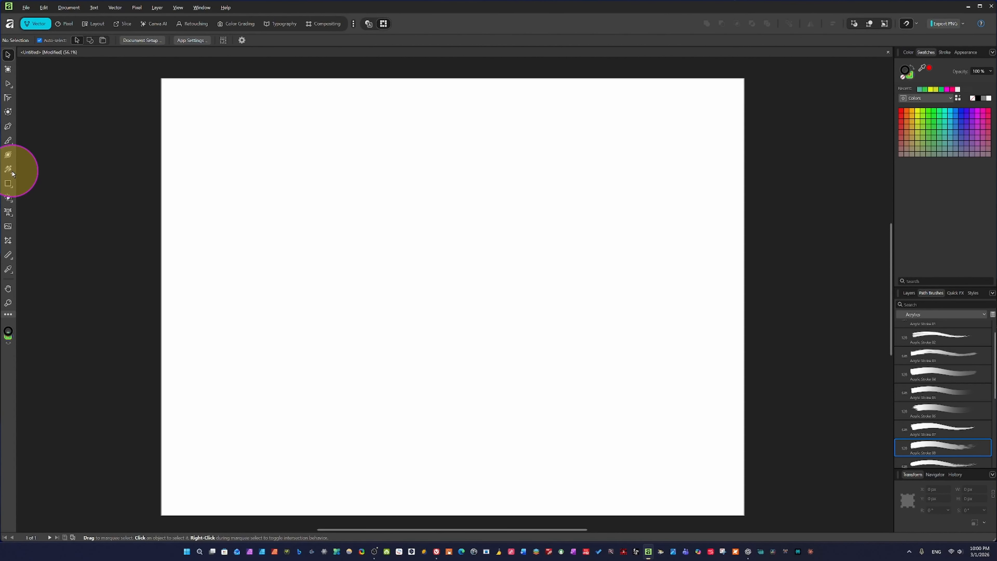
Step: Draw a new rectangle about 1872 by 1722 px in the middle of the page and fill it with green 00FF5B
{"action": "left_click_drag", "start_coordinate": [12, 174], "coordinate": [56, 173]}
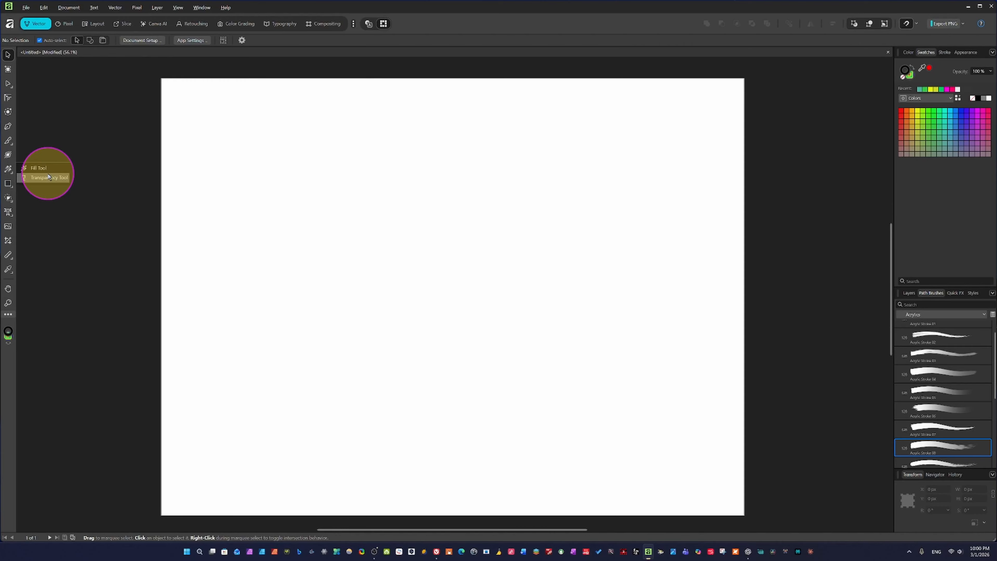
{"action": "left_click_drag", "start_coordinate": [48, 178], "coordinate": [35, 220]}
{"action": "left_click_drag", "start_coordinate": [320, 188], "coordinate": [592, 439]}
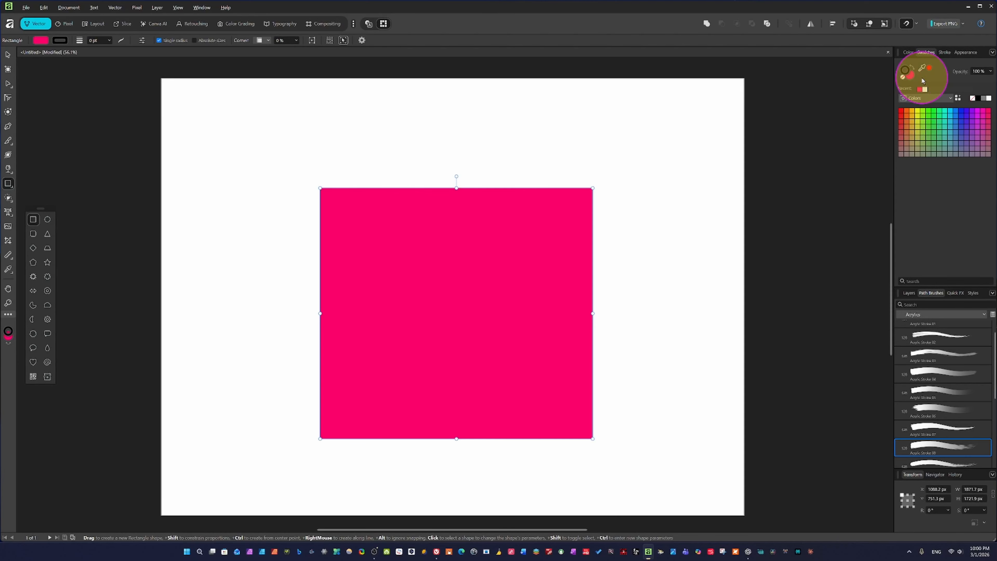
{"action": "left_click", "coordinate": [909, 52]}
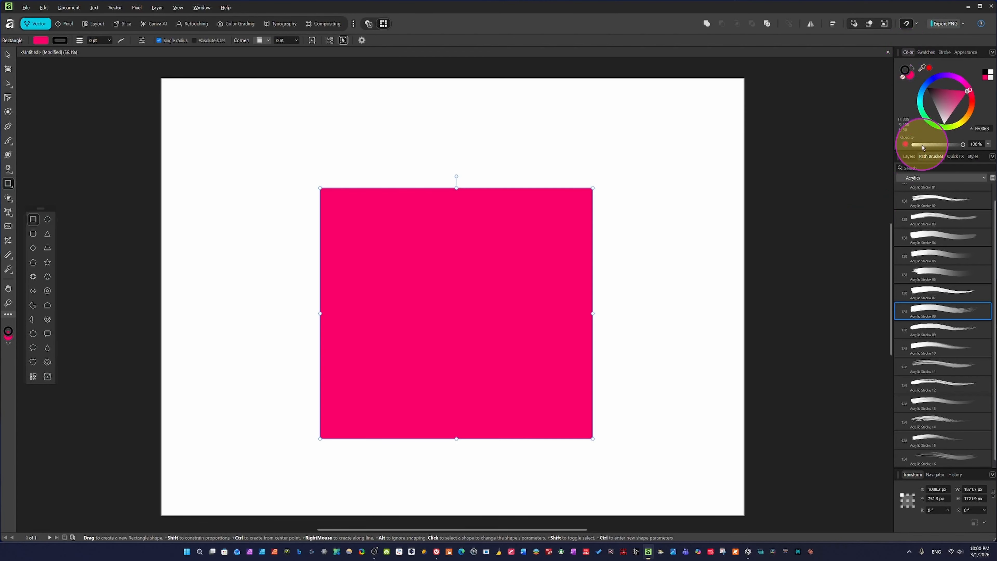
{"action": "left_click", "coordinate": [927, 118]}
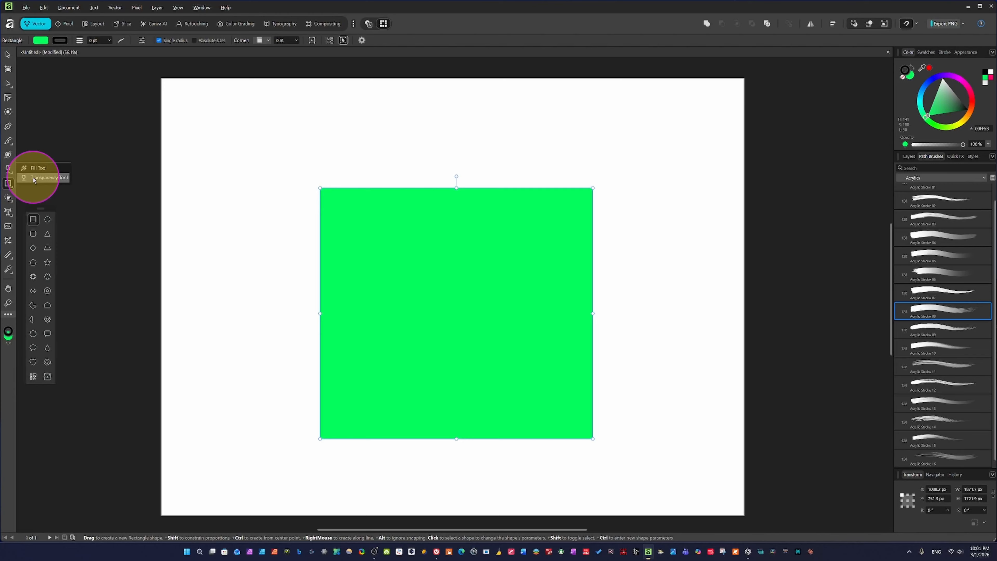
Step: Apply a linear transparency from the rectangle's lower-left corner toward its upper right and insert a gradient stop at 33%
{"action": "left_click", "coordinate": [34, 178]}
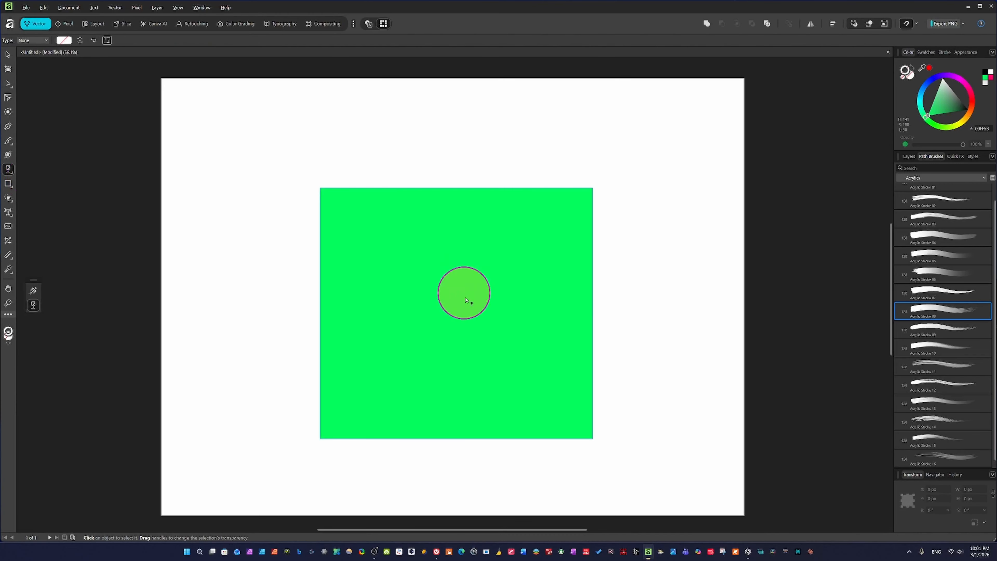
{"action": "left_click_drag", "start_coordinate": [329, 432], "coordinate": [524, 249]}
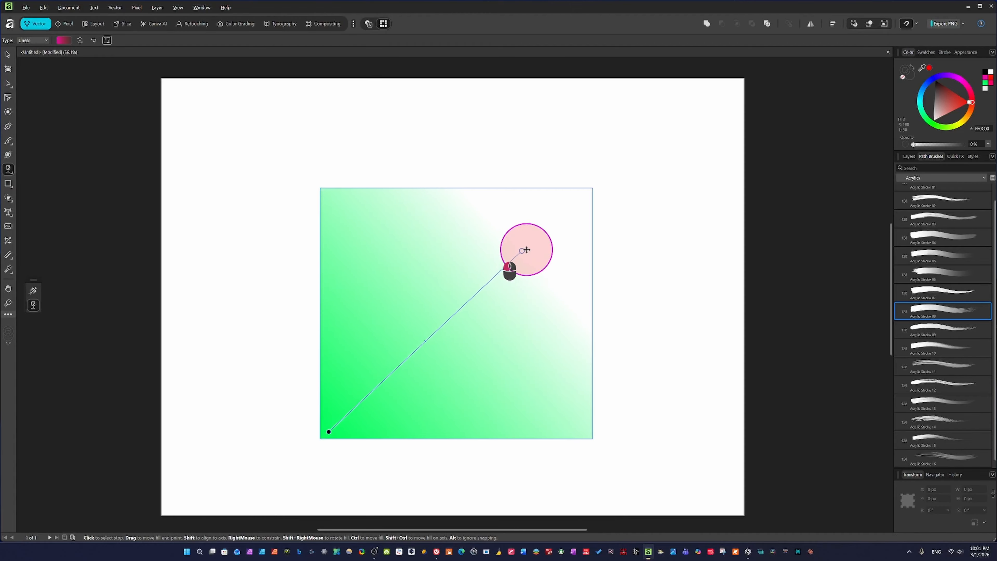
{"action": "left_click", "coordinate": [64, 42]}
{"action": "left_click", "coordinate": [32, 78]}
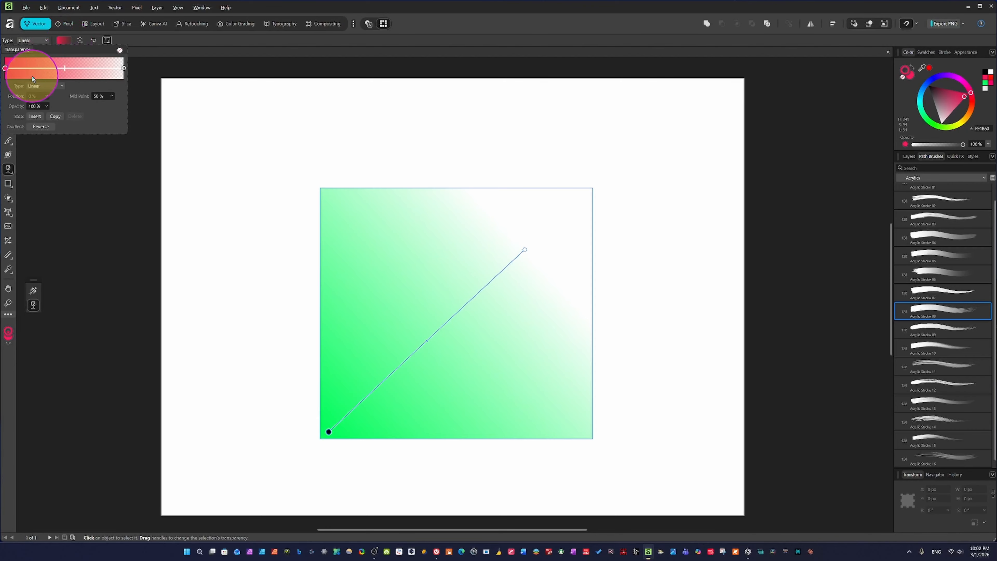
{"action": "left_click", "coordinate": [44, 69]}
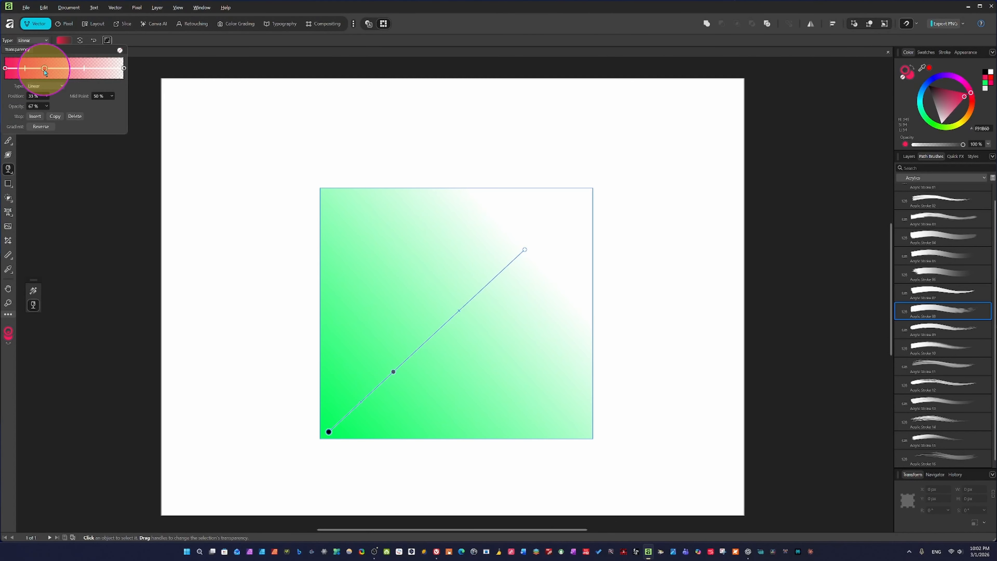
Step: Colour the first transparency stop blue, and reposition the middle stop halfway and the transparent end near the rectangle's upper centre
{"action": "left_click", "coordinate": [968, 84]}
{"action": "left_click", "coordinate": [965, 82]}
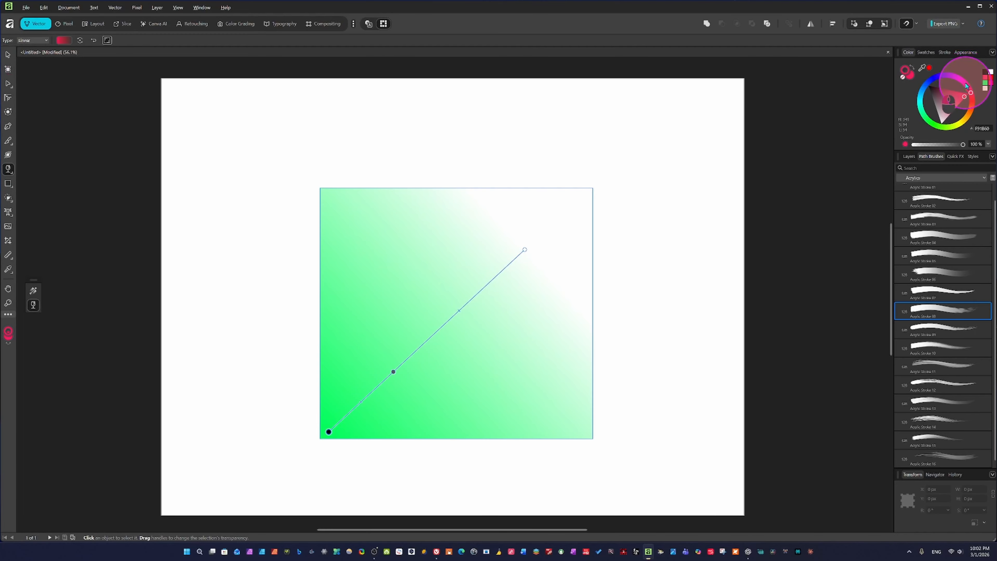
{"action": "left_click_drag", "start_coordinate": [395, 370], "coordinate": [452, 367]}
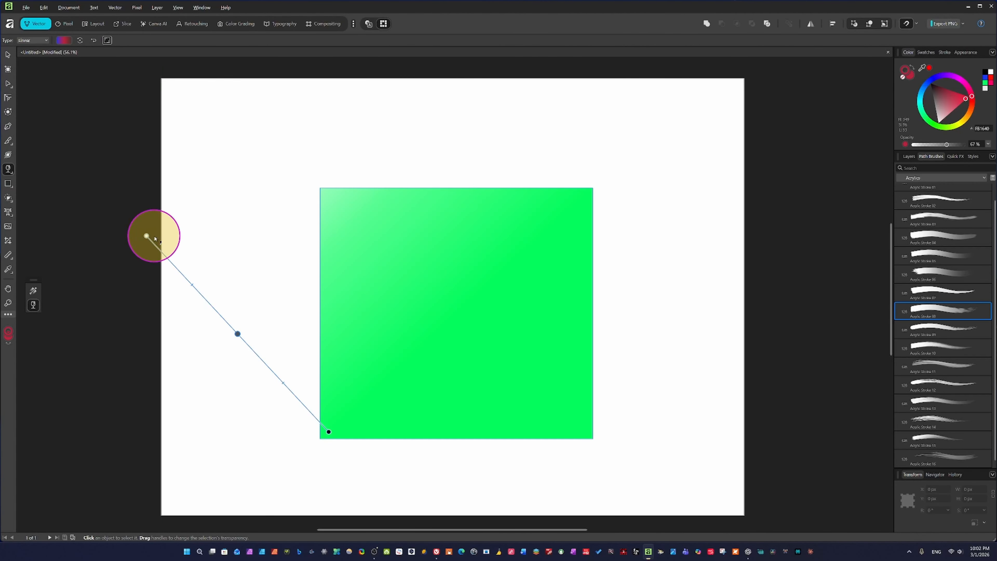
{"action": "left_click_drag", "start_coordinate": [154, 237], "coordinate": [469, 238]}
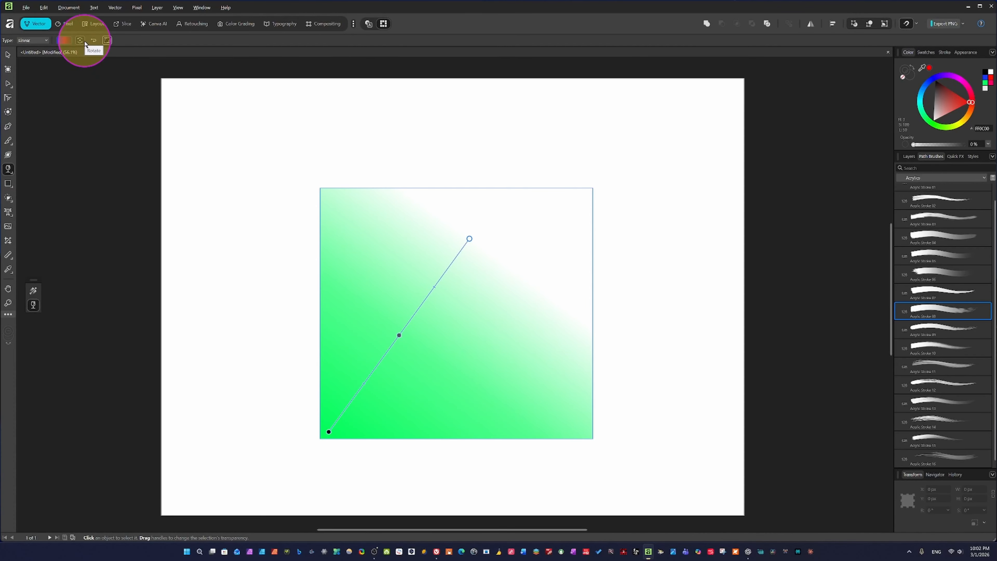
Step: Reverse the transparency gradient, and place its opaque end near the lower-left corner and its transparent end near the upper centre
{"action": "left_click", "coordinate": [93, 40]}
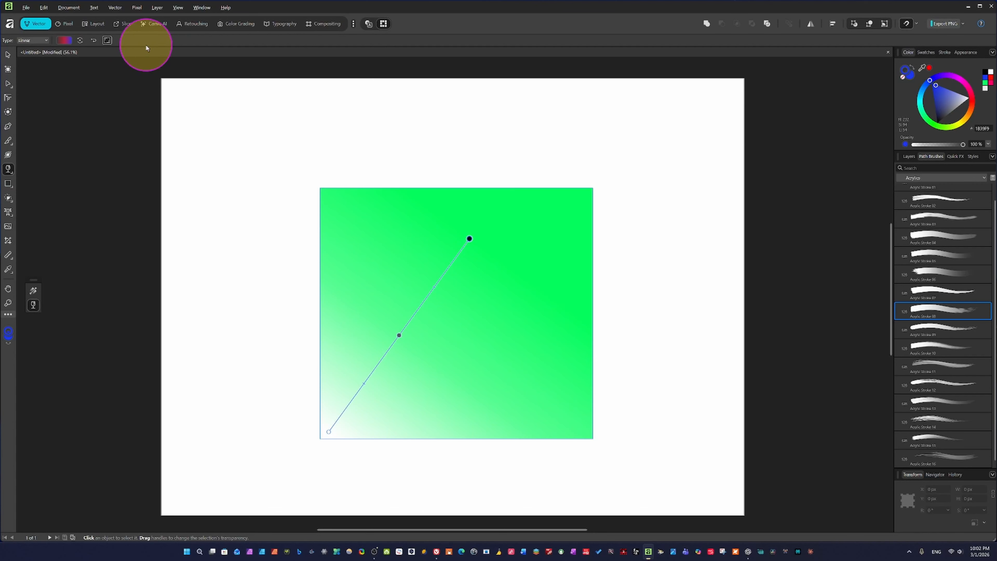
{"action": "left_click", "coordinate": [93, 45]}
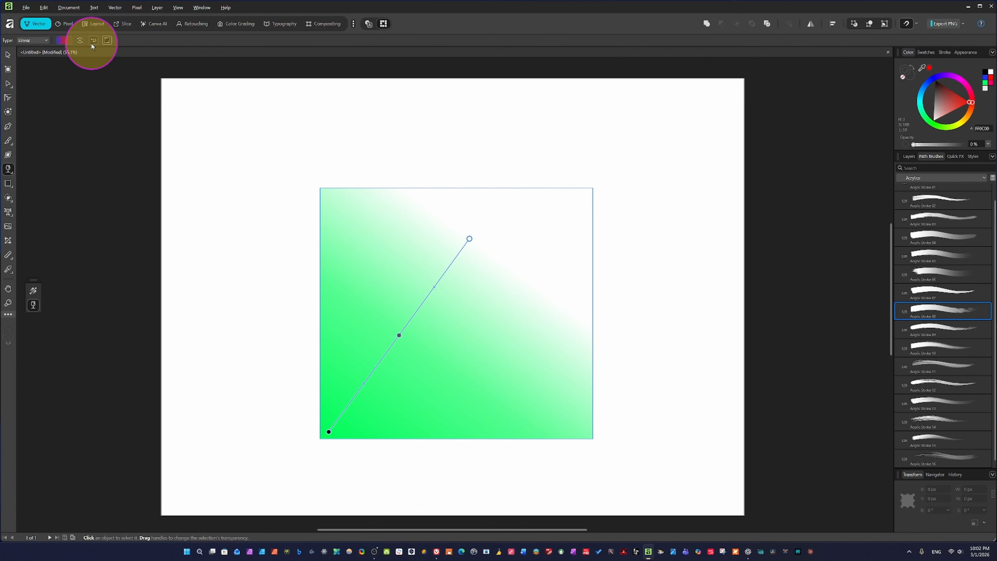
{"action": "left_click", "coordinate": [93, 45]}
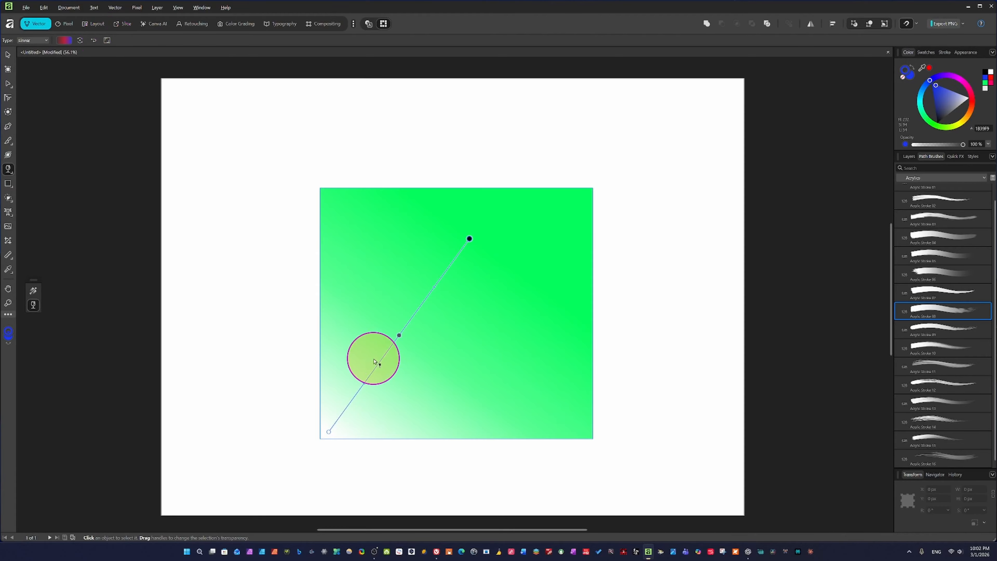
{"action": "left_click_drag", "start_coordinate": [465, 239], "coordinate": [362, 401]}
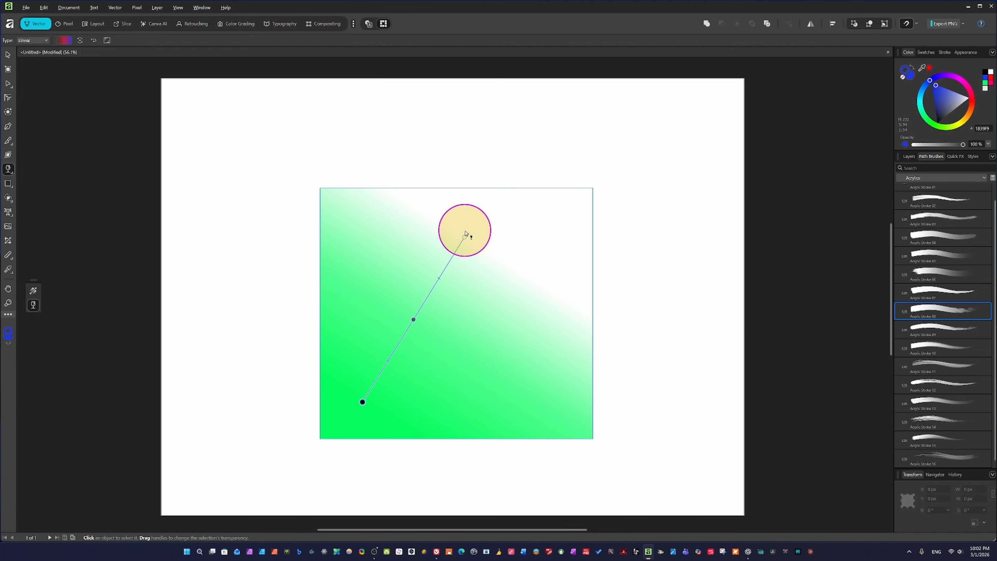
{"action": "left_click", "coordinate": [464, 236]}
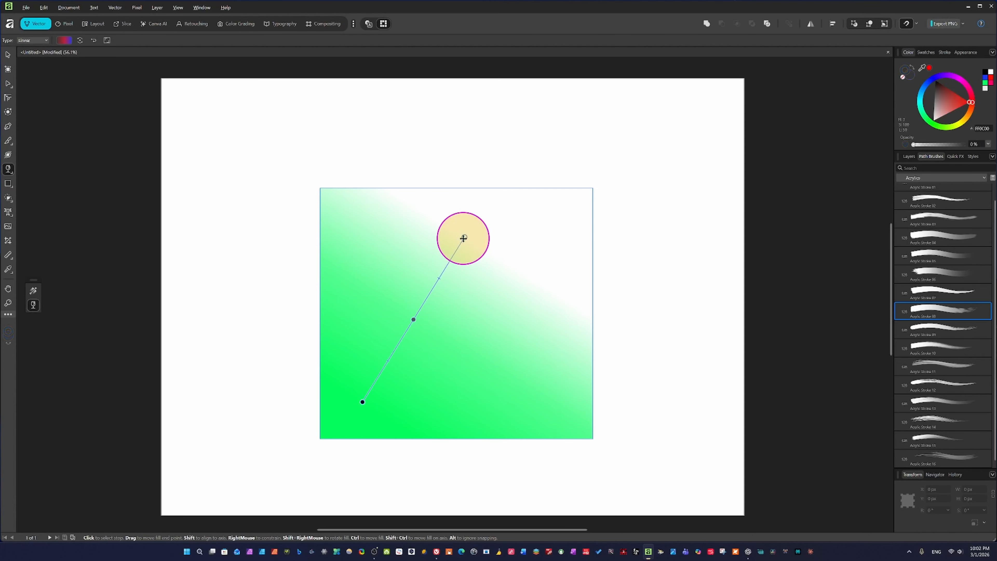
Step: Try the Elliptical transparency type, switch it to Radial, and move the gradient's centre down toward the rectangle's middle
{"action": "left_click", "coordinate": [46, 41]}
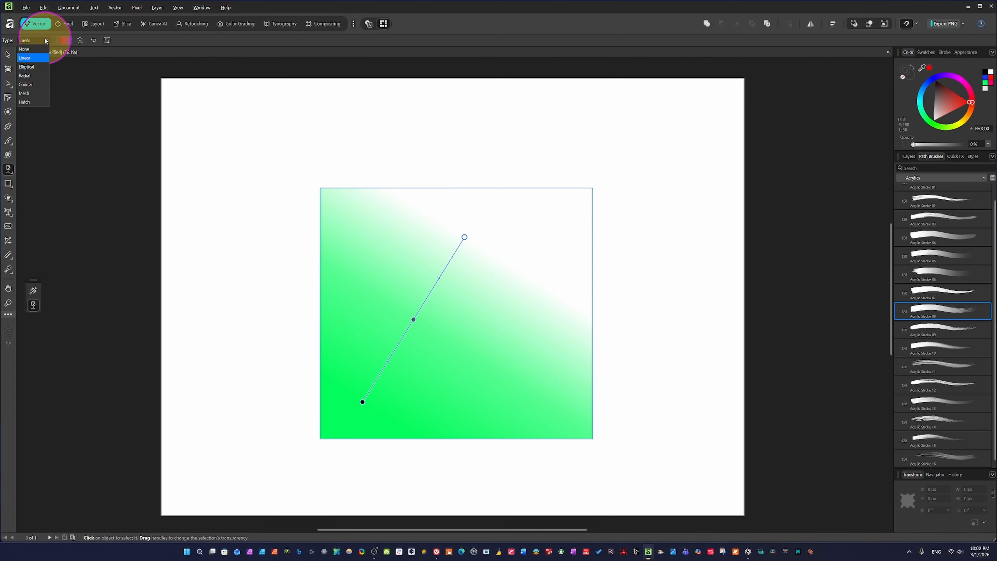
{"action": "left_click", "coordinate": [31, 68]}
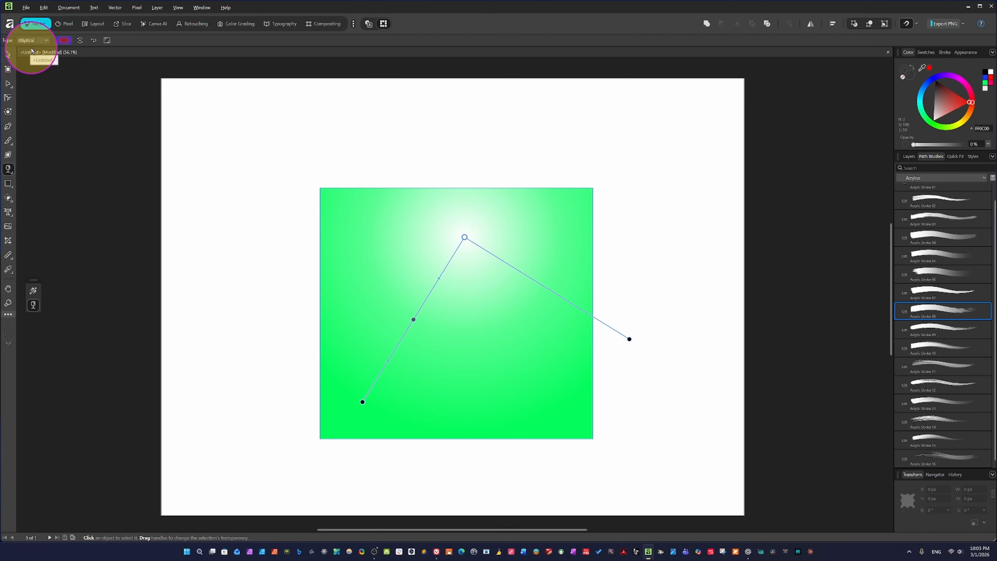
{"action": "left_click", "coordinate": [43, 42]}
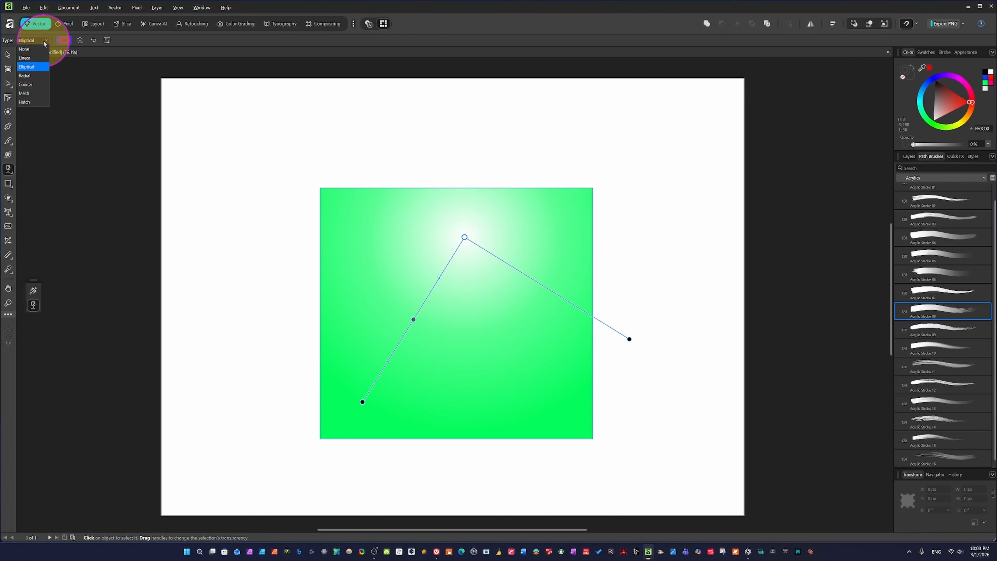
{"action": "left_click", "coordinate": [34, 75]}
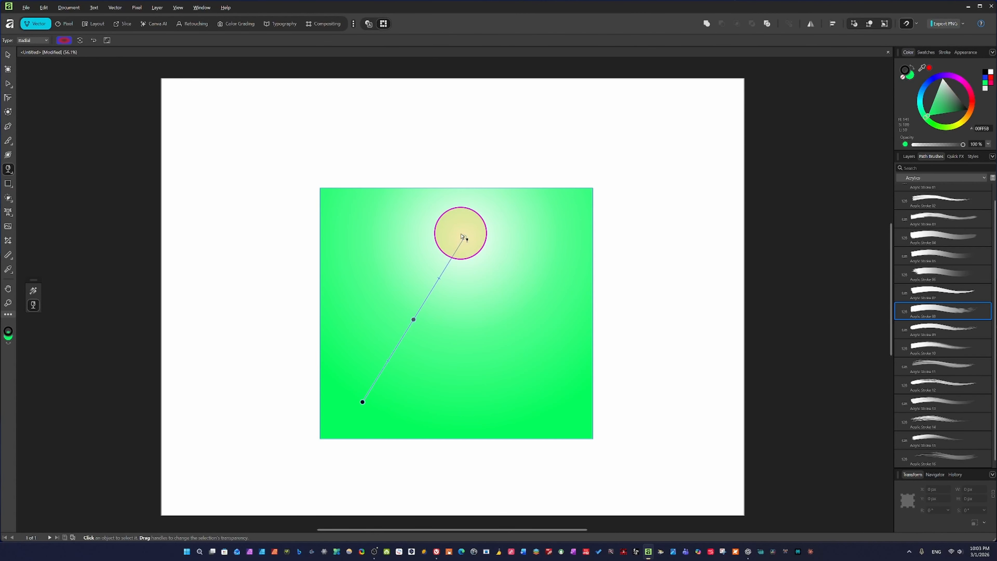
{"action": "left_click_drag", "start_coordinate": [466, 237], "coordinate": [471, 288]}
Step: Move the radial transparency's middle stop to 75% and colour the transparent centre stop magenta FF00AE
{"action": "left_click", "coordinate": [64, 40]}
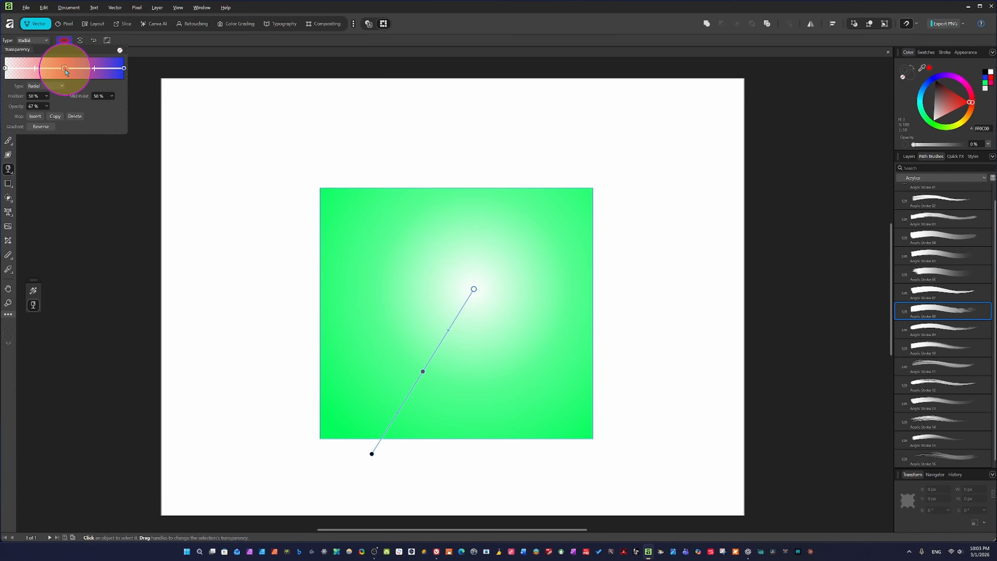
{"action": "left_click_drag", "start_coordinate": [64, 68], "coordinate": [95, 74]}
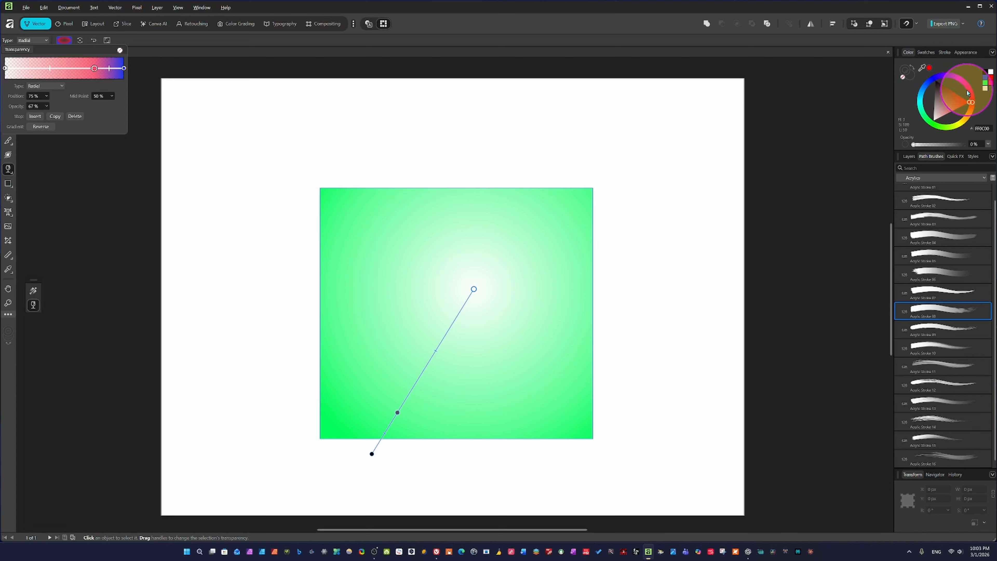
{"action": "left_click", "coordinate": [72, 41]}
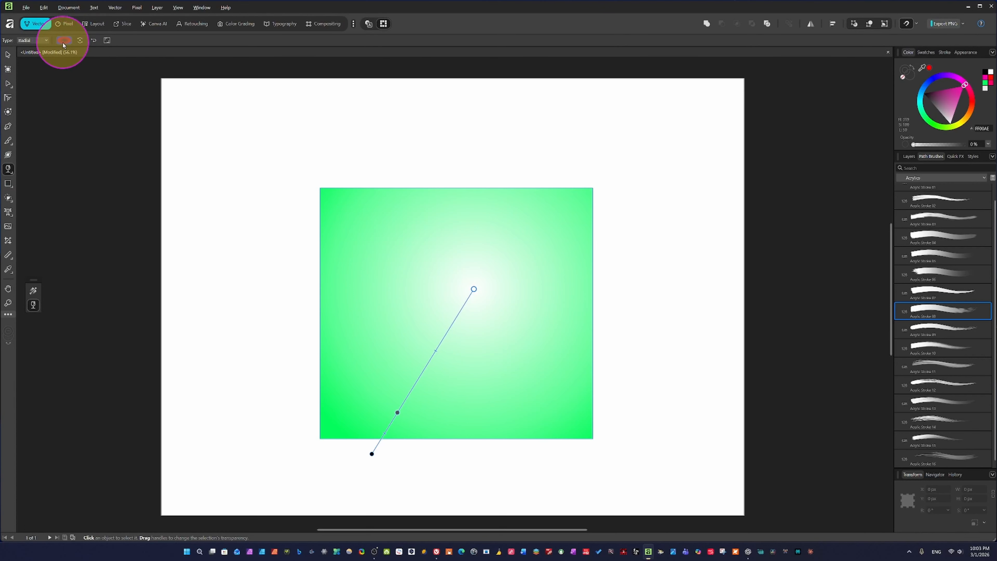
Step: Change the rectangle's transparency type to Linear in the gradient settings
{"action": "left_click", "coordinate": [63, 44]}
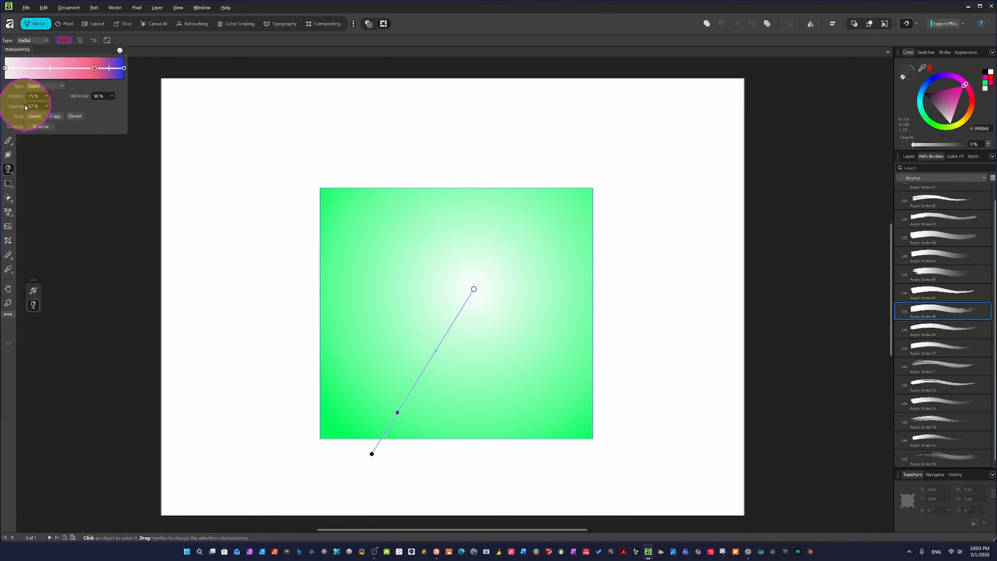
{"action": "left_click", "coordinate": [44, 85]}
{"action": "left_click", "coordinate": [41, 98]}
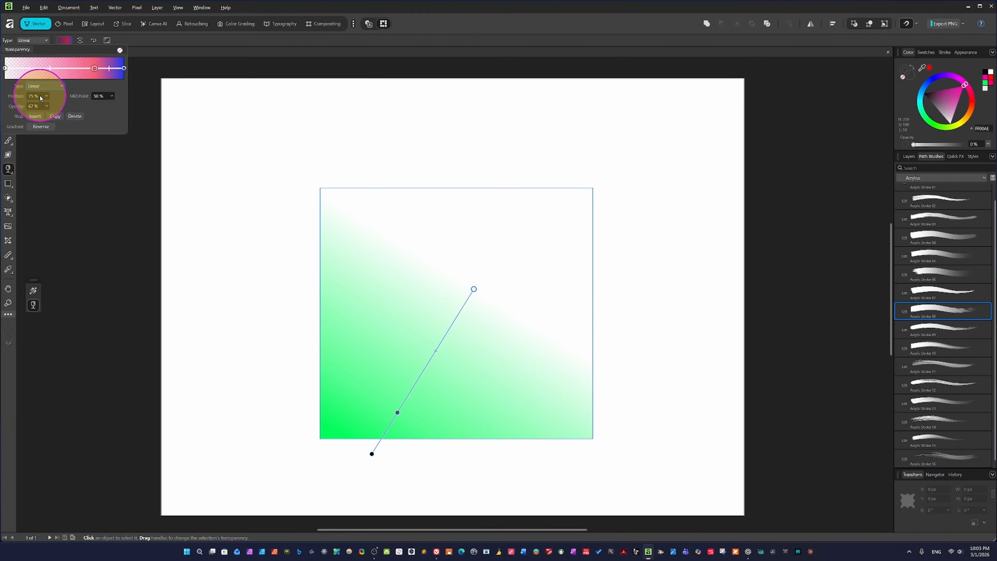